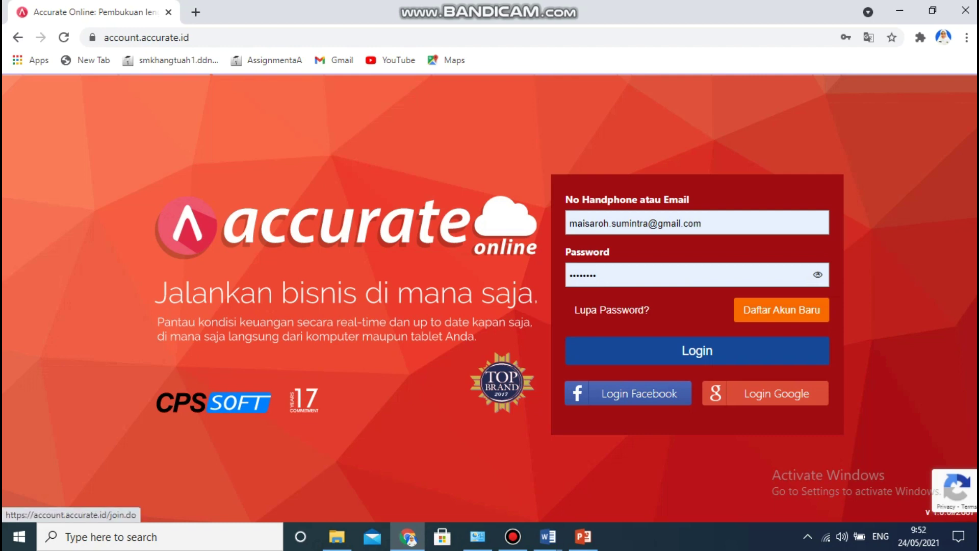
Back out of new-account registration and sign in with the autofilled credentials.
{"action": "left_click", "coordinate": [781, 309]}
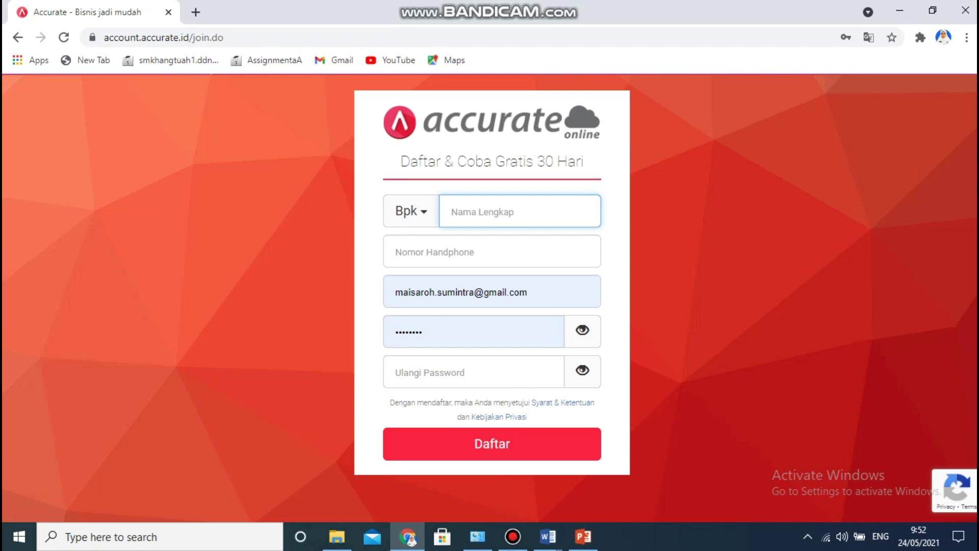
{"action": "left_click", "coordinate": [18, 38]}
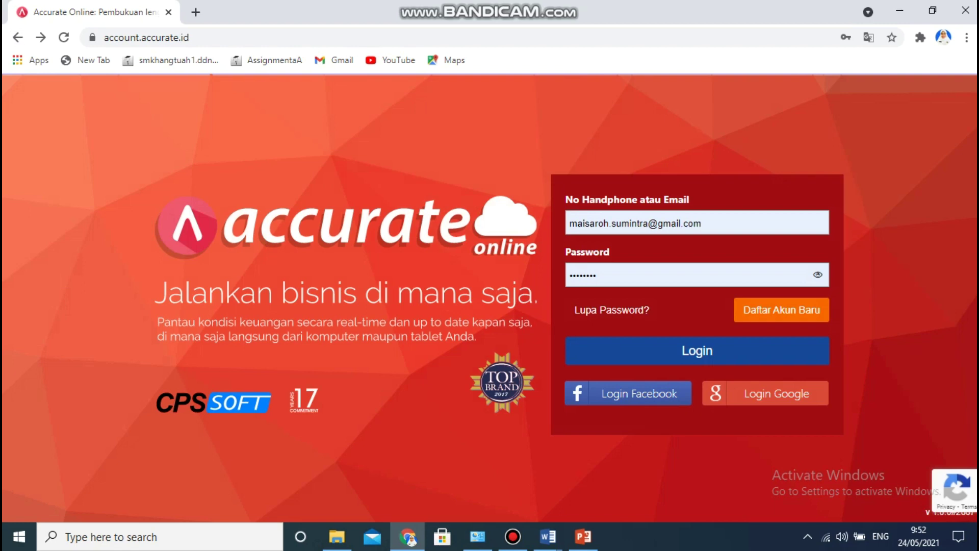
{"action": "left_click", "coordinate": [697, 351]}
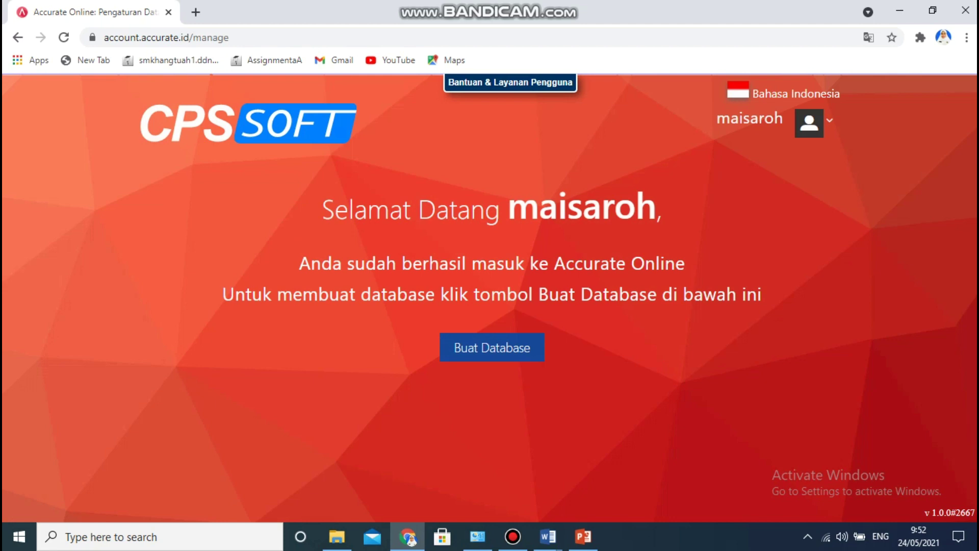
Create and save database 'UD COVIDAH' with the purple swatch and office-building logo.
{"action": "left_click", "coordinate": [493, 348]}
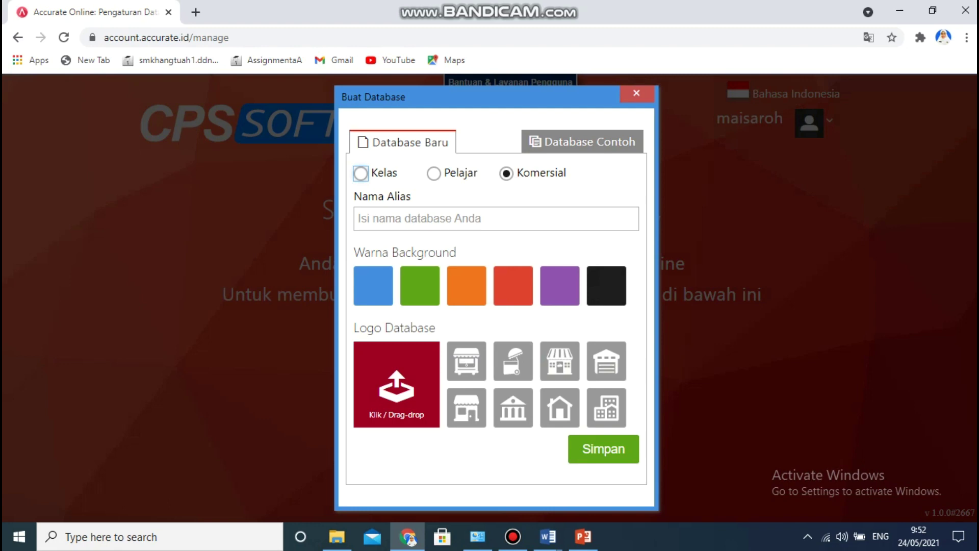
{"action": "left_click", "coordinate": [496, 218]}
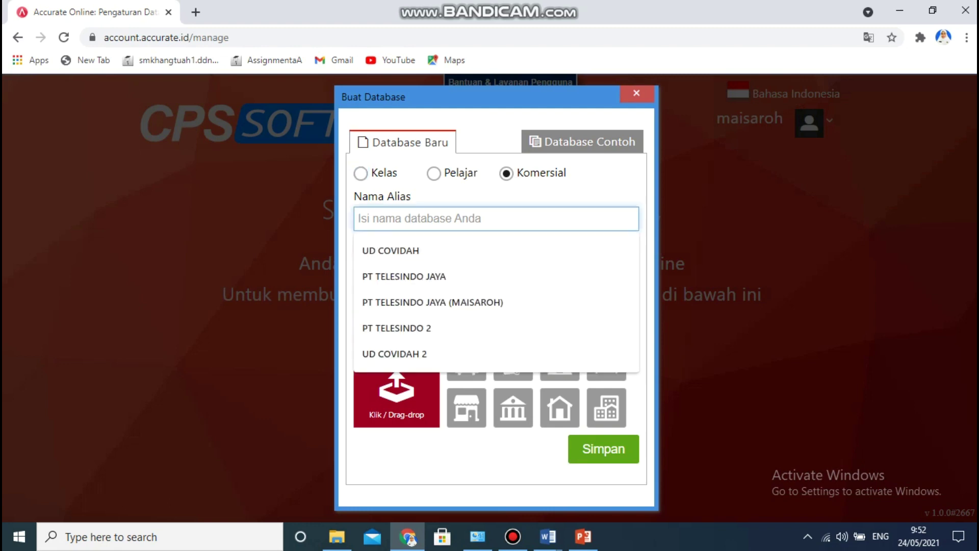
{"action": "type", "text": "ud"}
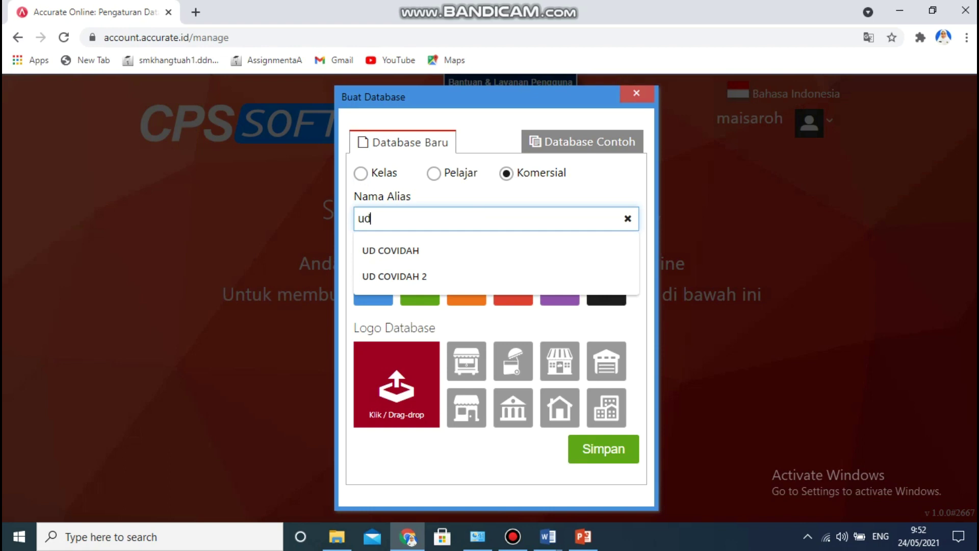
{"action": "key", "text": "Down"}
{"action": "key", "text": "Return"}
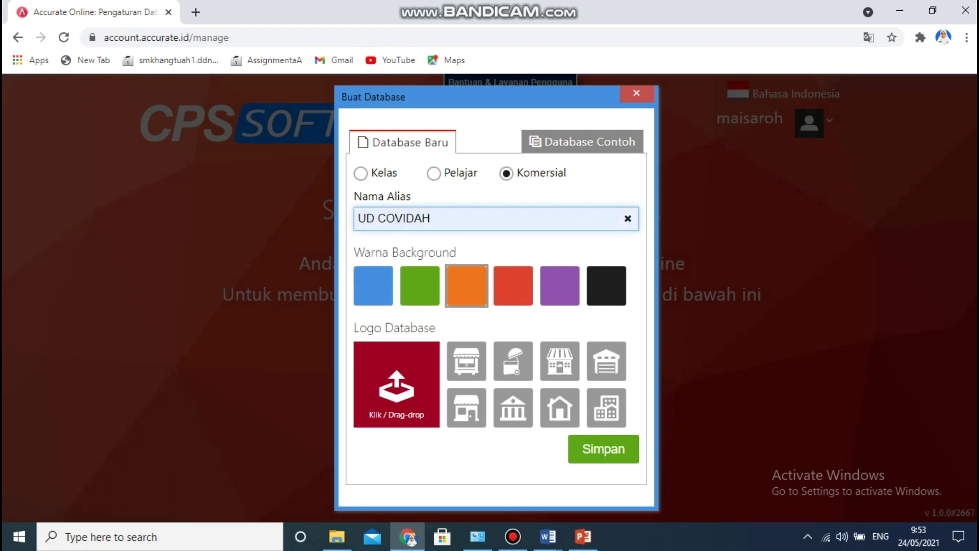
{"action": "left_click", "coordinate": [559, 285]}
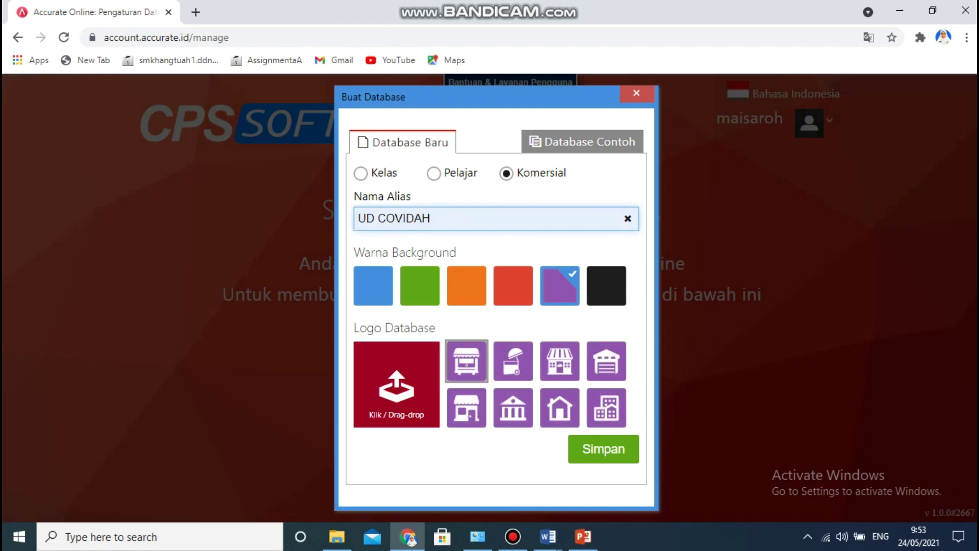
{"action": "left_click", "coordinate": [606, 408]}
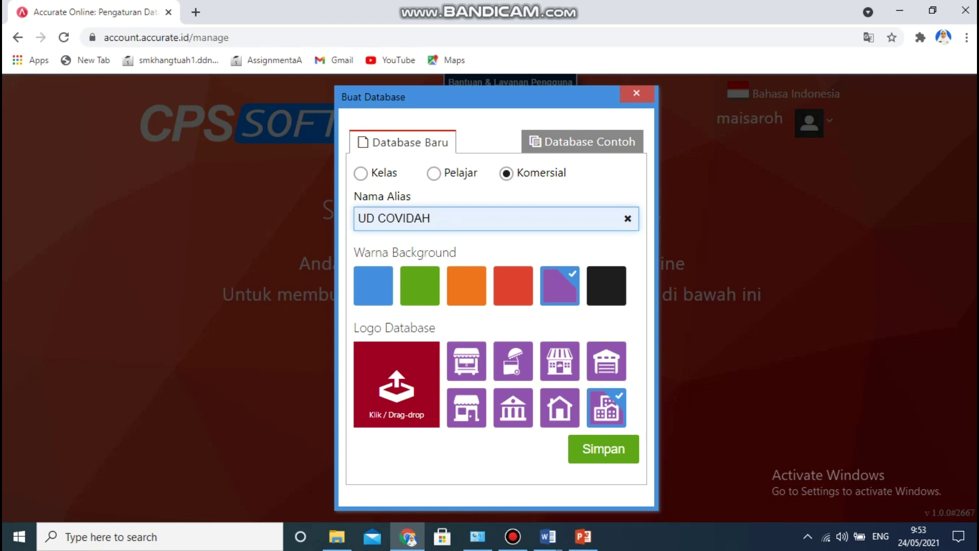
{"action": "left_click", "coordinate": [603, 448]}
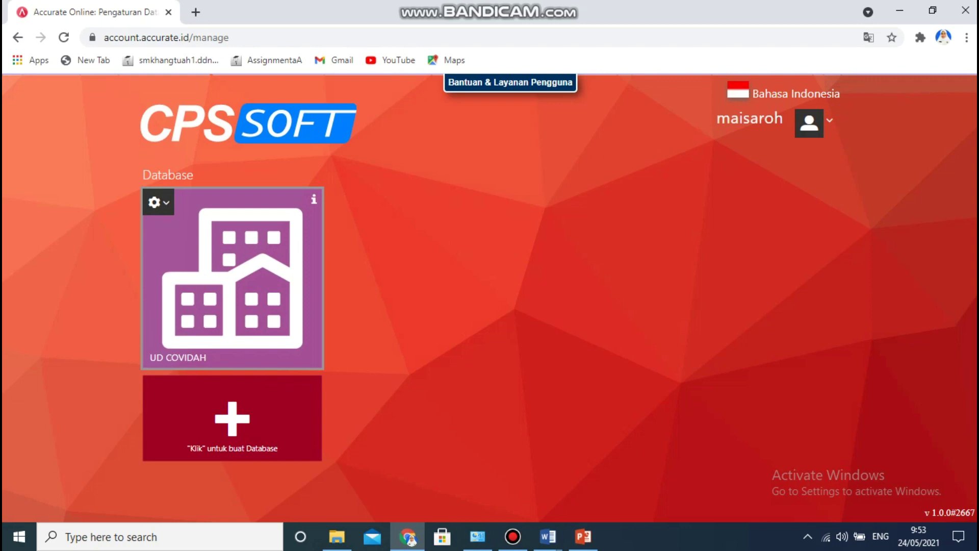
Open the UD COVIDAH setup wizard and place Chrome beside the SOAL Word document.
{"action": "left_click", "coordinate": [233, 278]}
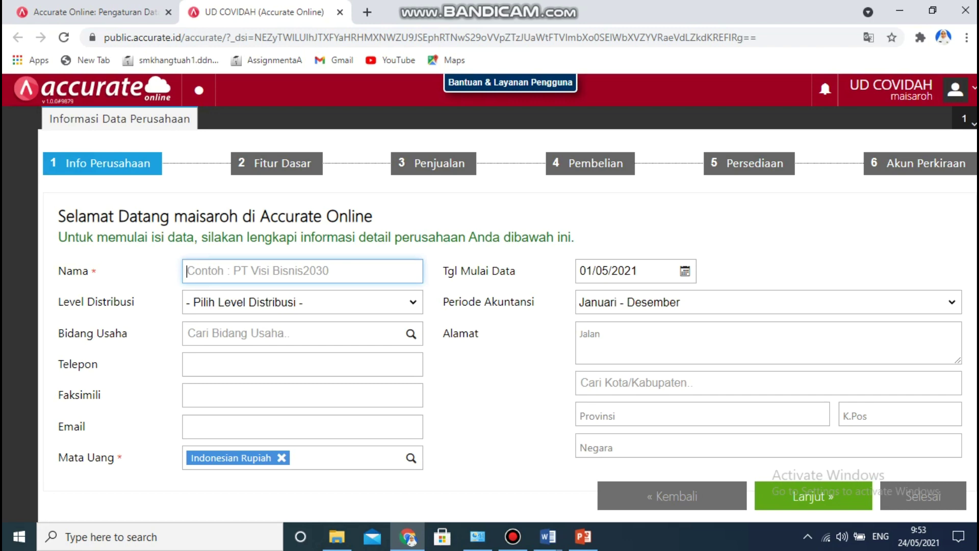
{"action": "left_click", "coordinate": [548, 537]}
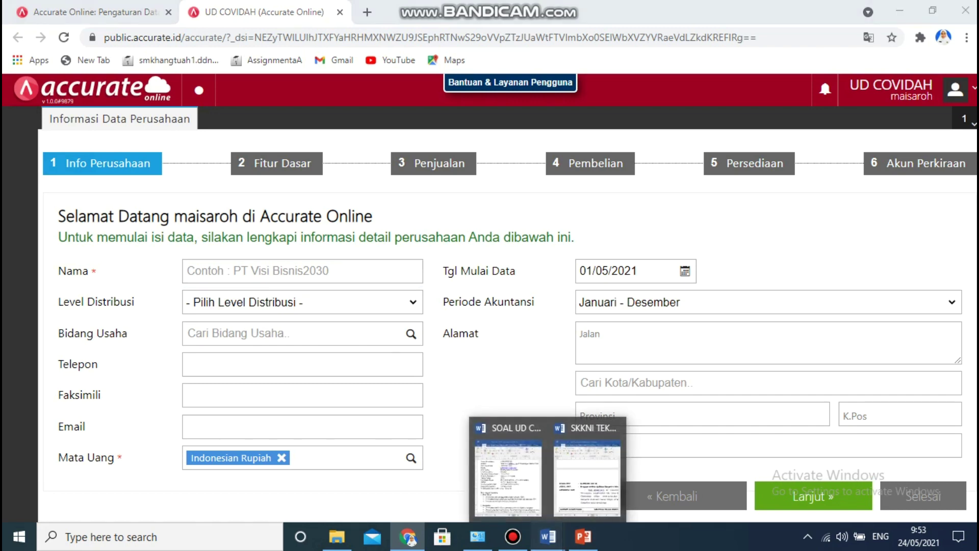
{"action": "left_click", "coordinate": [508, 467]}
{"action": "left_click_drag", "start_coordinate": [531, 10], "coordinate": [690, 19]}
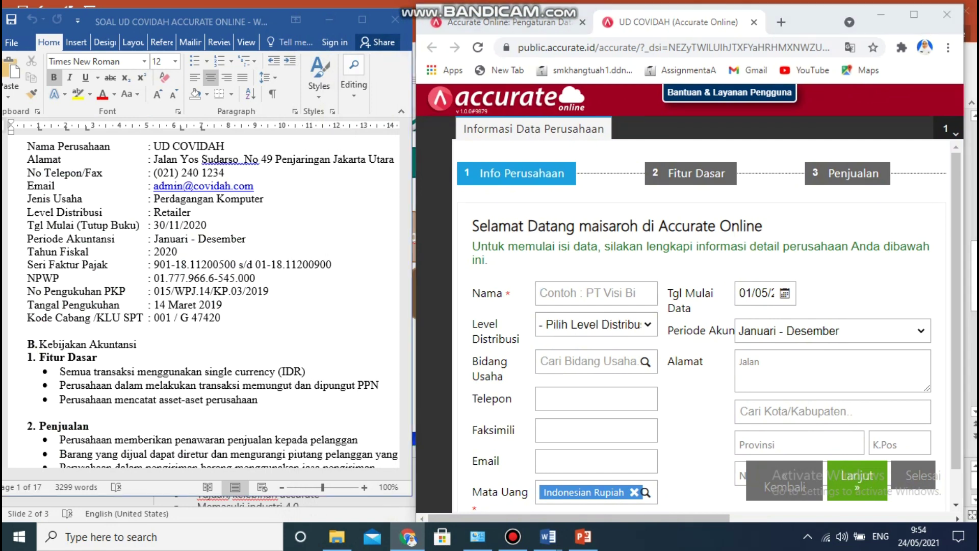
Set company name UD COVIDAH, level Retailer and business field Computer & Electronics.
{"action": "left_click", "coordinate": [181, 22]}
{"action": "left_click_drag", "start_coordinate": [405, 140], "coordinate": [406, 137]}
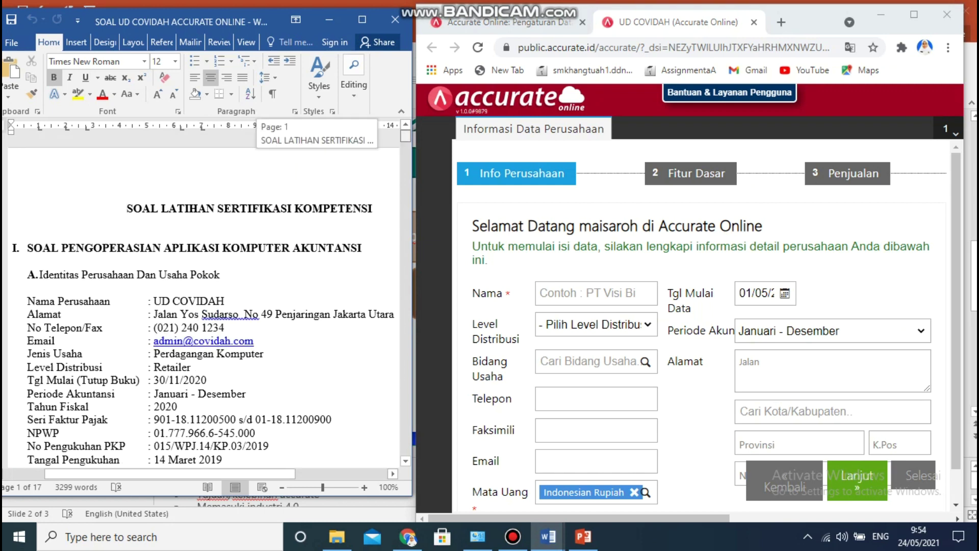
{"action": "left_click", "coordinate": [596, 294]}
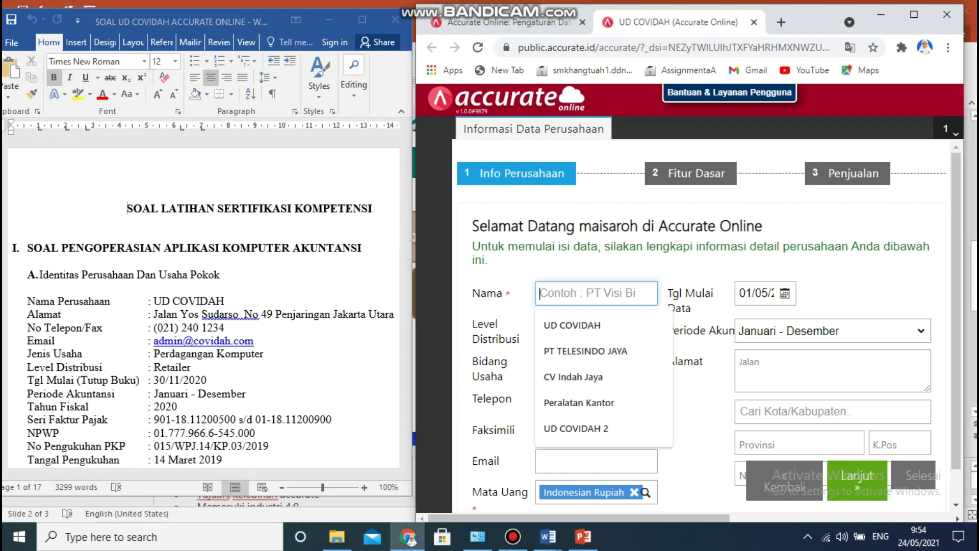
{"action": "key", "text": "Down"}
{"action": "key", "text": "Return"}
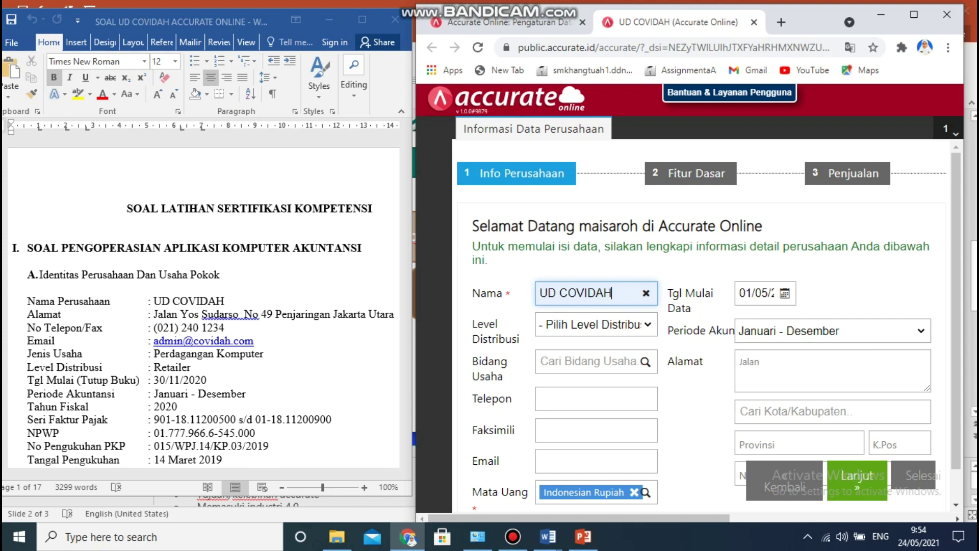
{"action": "left_click", "coordinate": [647, 324]}
{"action": "key", "text": "Down"}
{"action": "key", "text": "Down"}
{"action": "key", "text": "Down"}
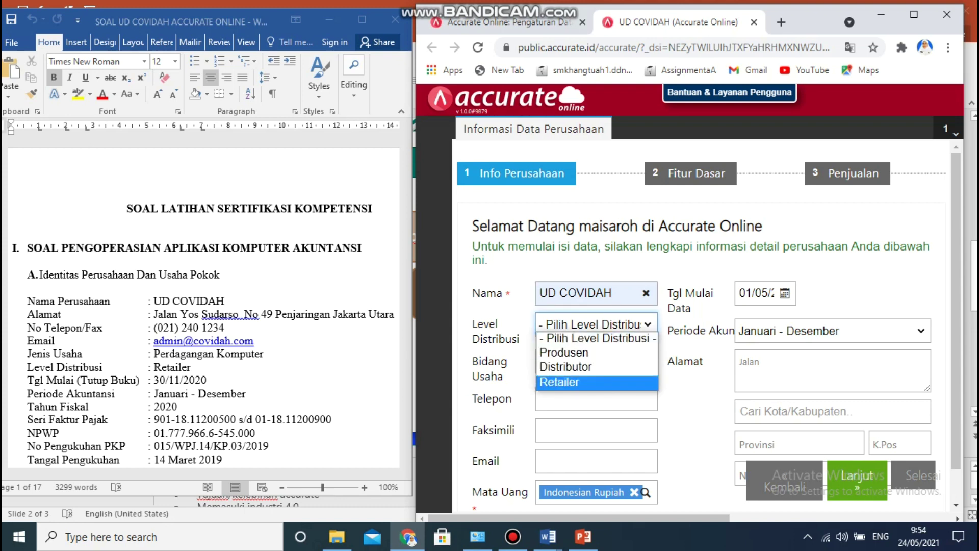
{"action": "key", "text": "Return"}
{"action": "key", "text": "Tab"}
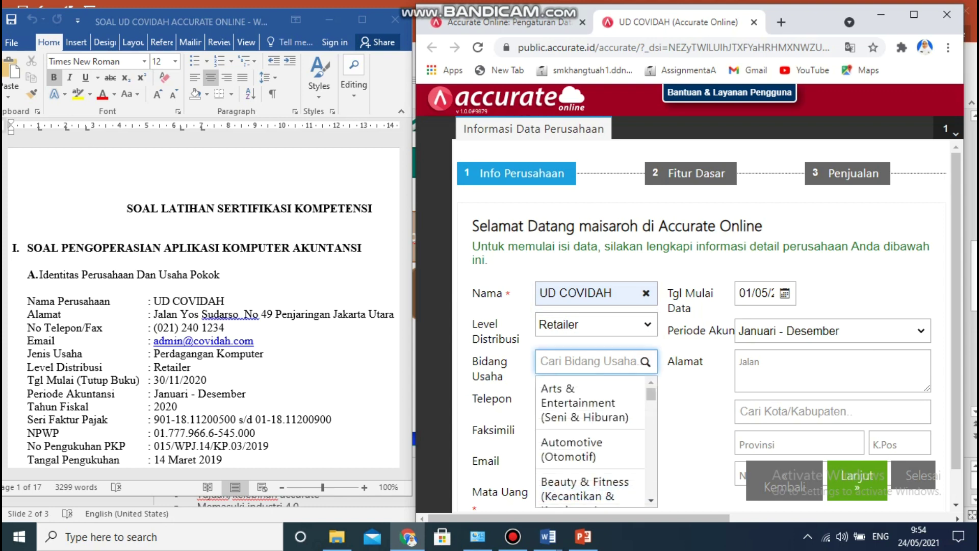
{"action": "left_click_drag", "start_coordinate": [651, 394], "coordinate": [651, 415]}
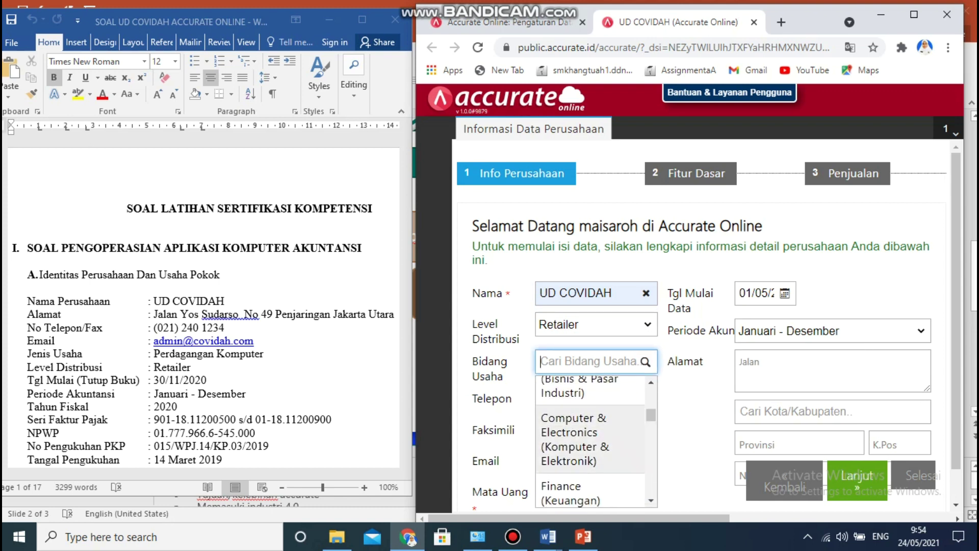
{"action": "left_click", "coordinate": [590, 440]}
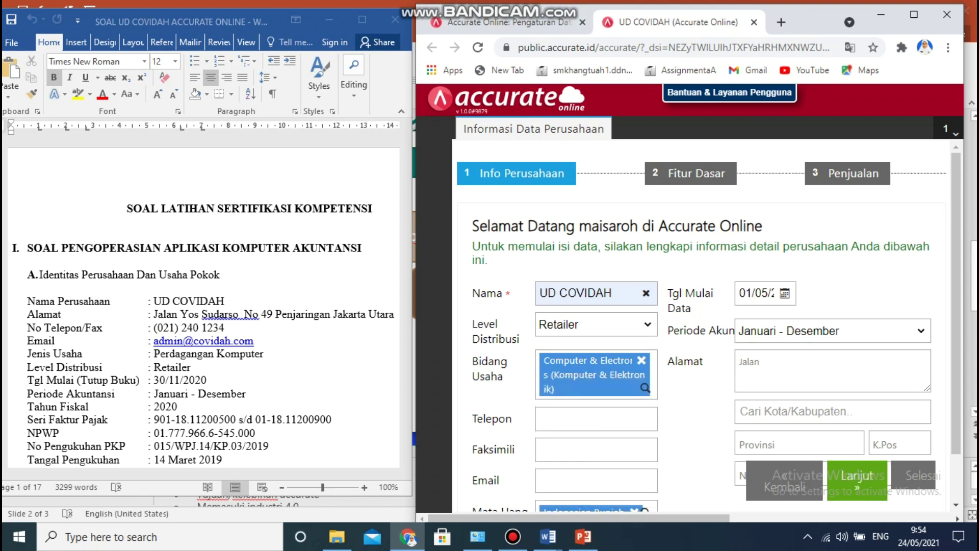
Enter the company's telephone and fax numbers and its e-mail address.
{"action": "left_click", "coordinate": [596, 418]}
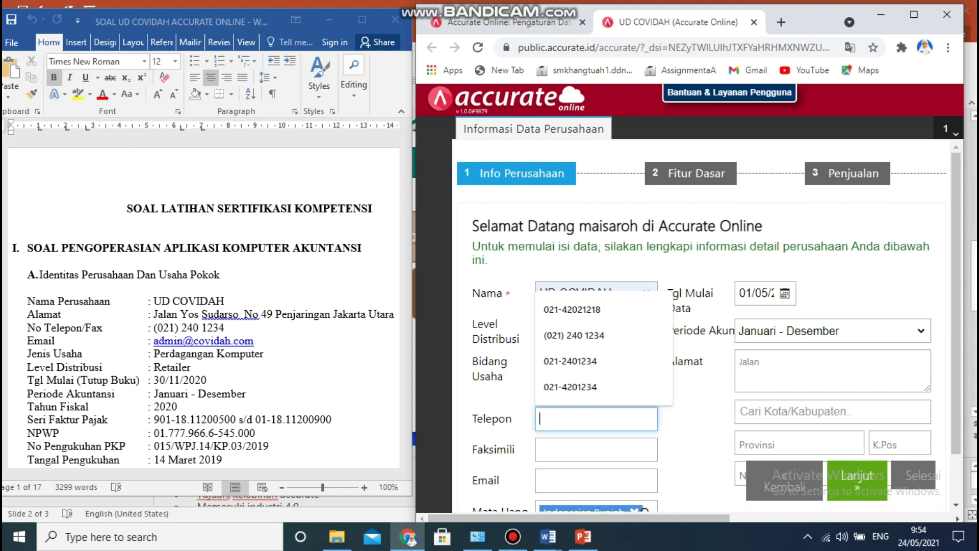
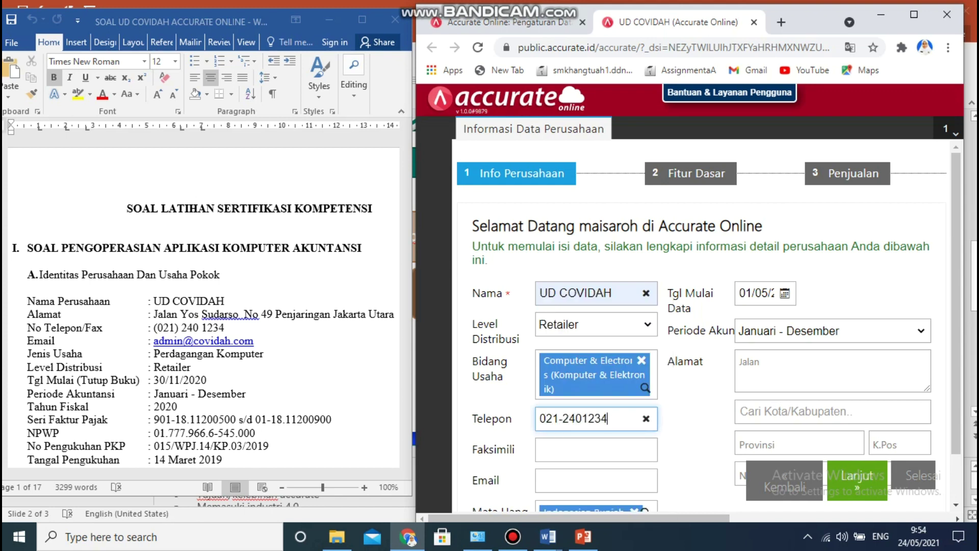
{"action": "left_click", "coordinate": [587, 449]}
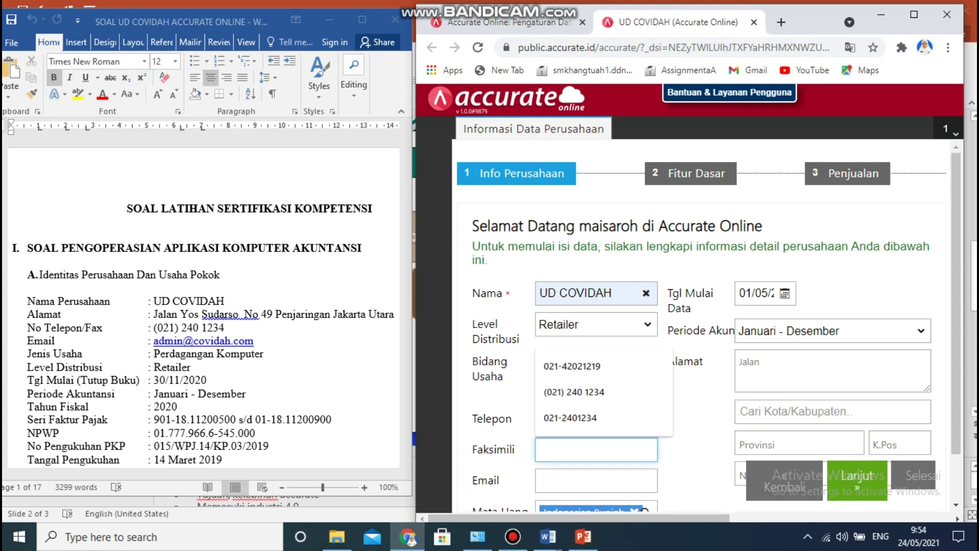
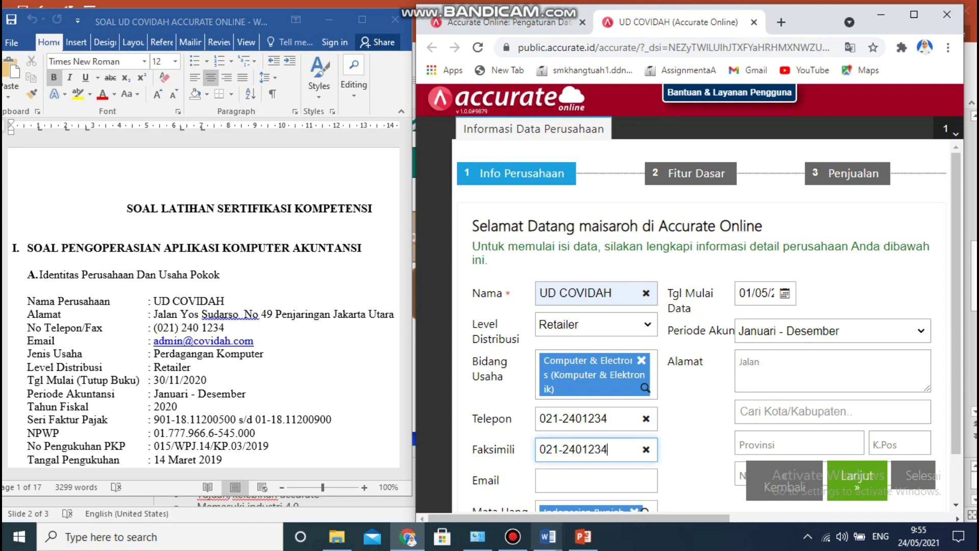
{"action": "key", "text": "Tab"}
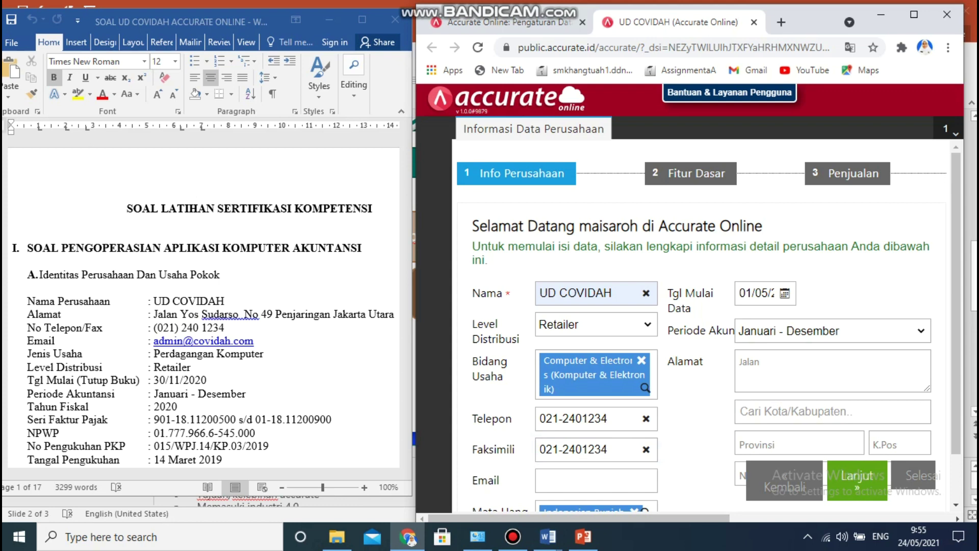
{"action": "left_click_drag", "start_coordinate": [811, 14], "coordinate": [809, 10]}
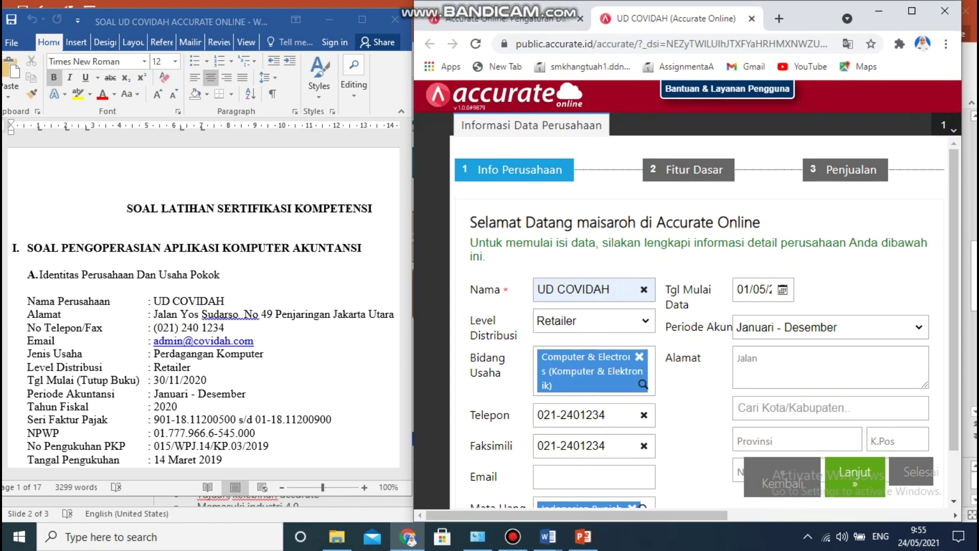
{"action": "left_click_drag", "start_coordinate": [804, 10], "coordinate": [780, 0]}
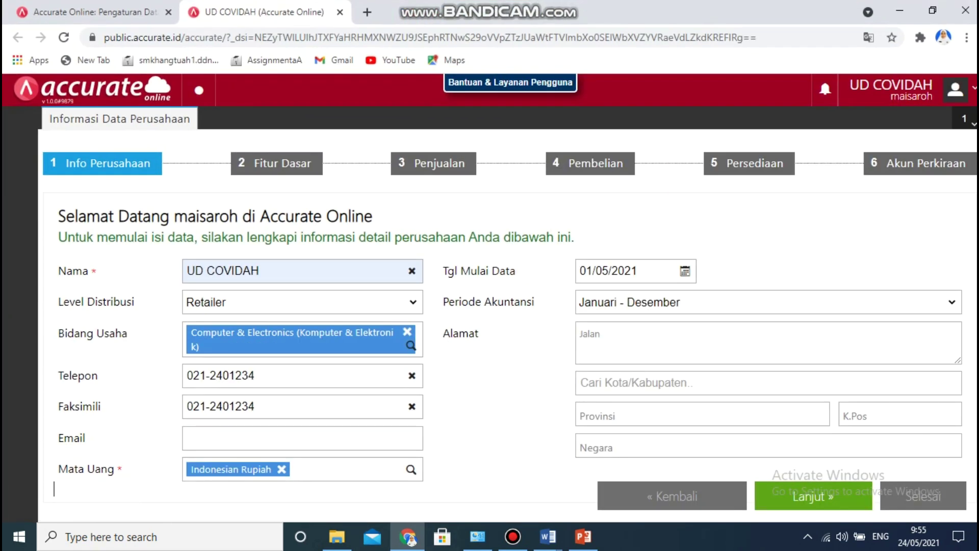
{"action": "left_click", "coordinate": [302, 438]}
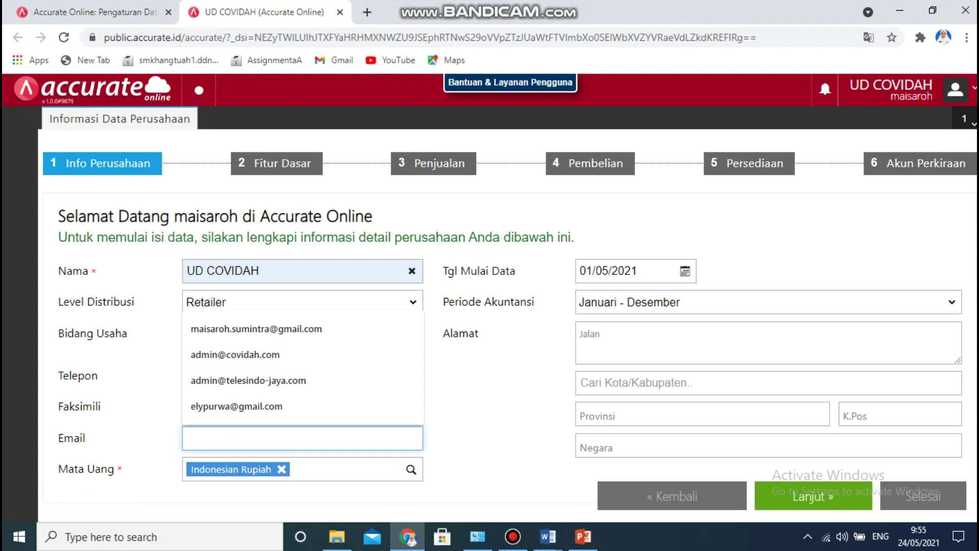
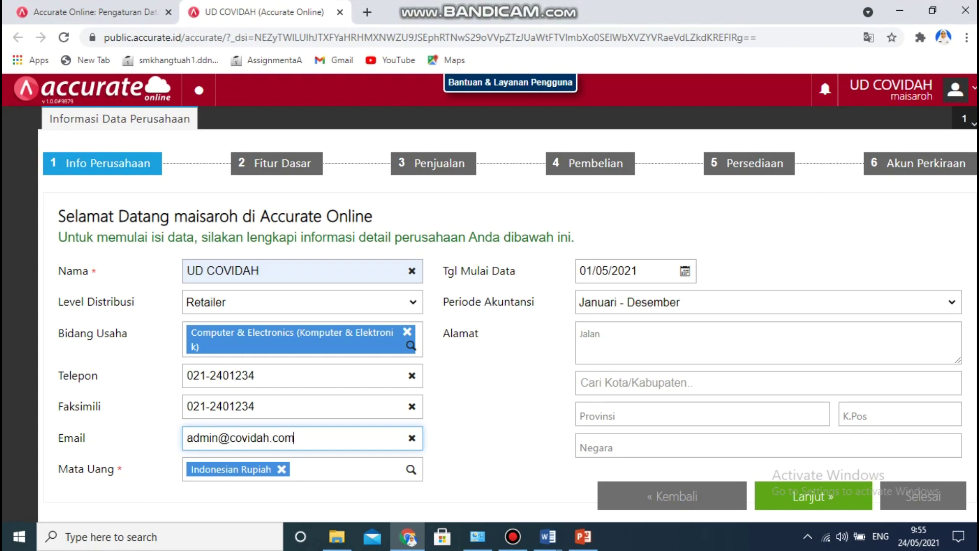
{"action": "left_click_drag", "start_coordinate": [495, 14], "coordinate": [694, 21]}
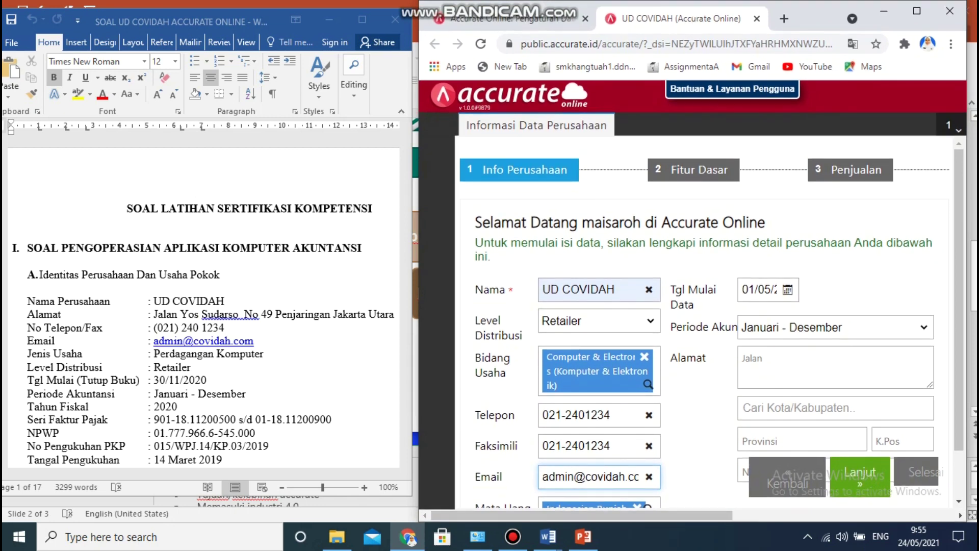
{"action": "scroll", "coordinate": [711, 326], "scroll_direction": "down", "scroll_amount": 1}
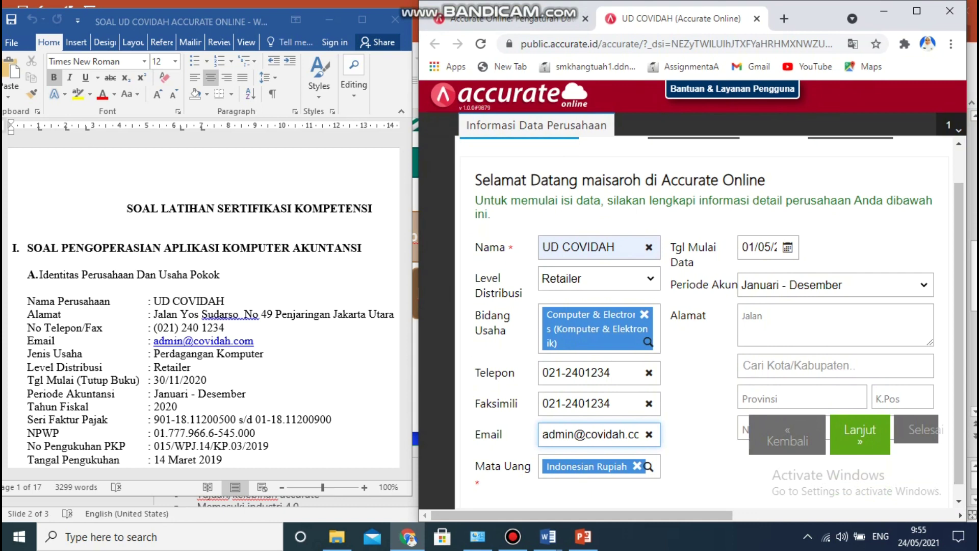
Choose 30 November 2020 as the Tgl Mulai Data date in the calendar.
{"action": "left_click", "coordinate": [788, 248]}
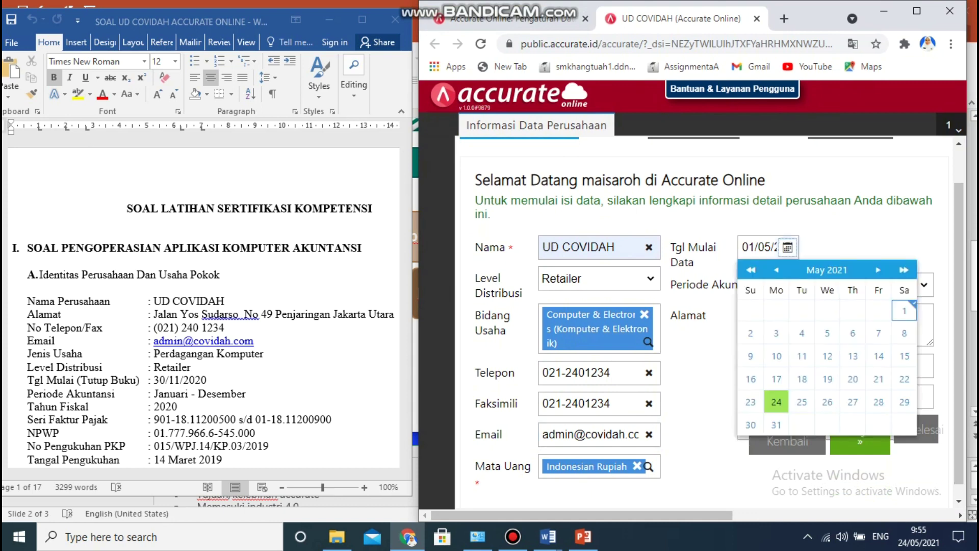
{"action": "left_click", "coordinate": [827, 270]}
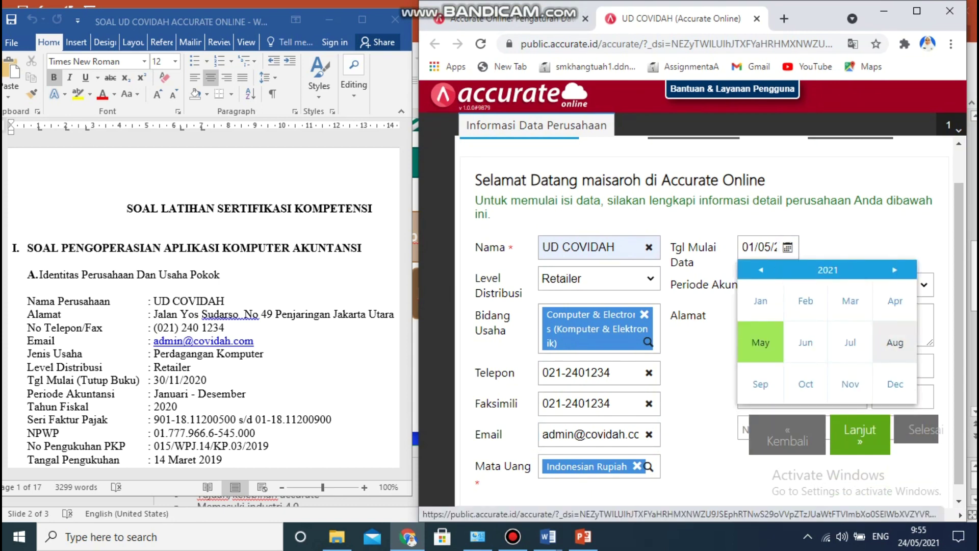
{"action": "left_click", "coordinate": [828, 270]}
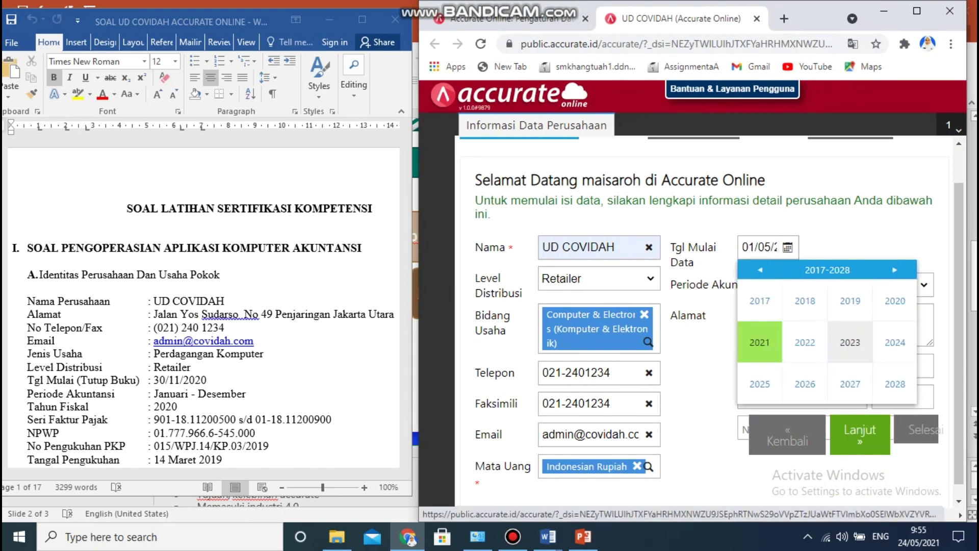
{"action": "left_click", "coordinate": [896, 301]}
{"action": "left_click", "coordinate": [850, 383]}
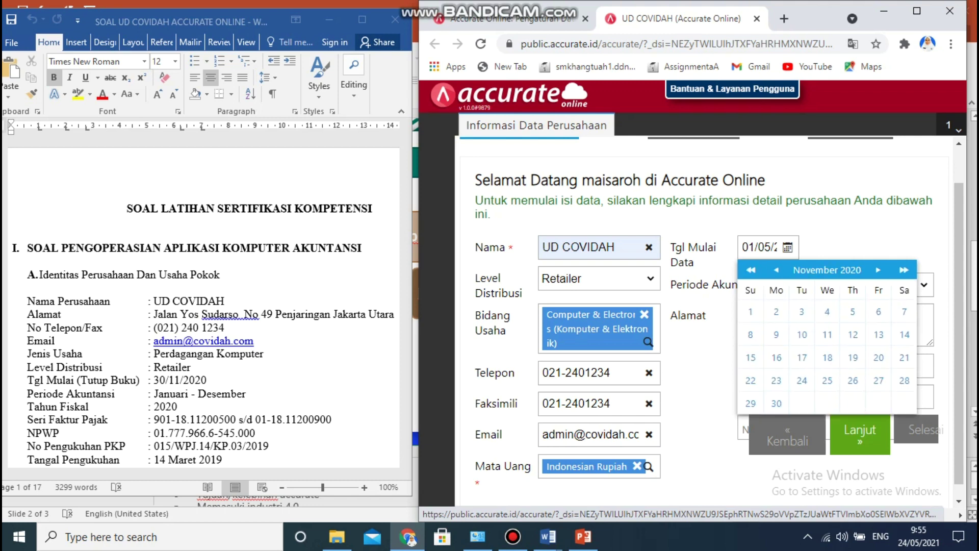
{"action": "left_click", "coordinate": [776, 403]}
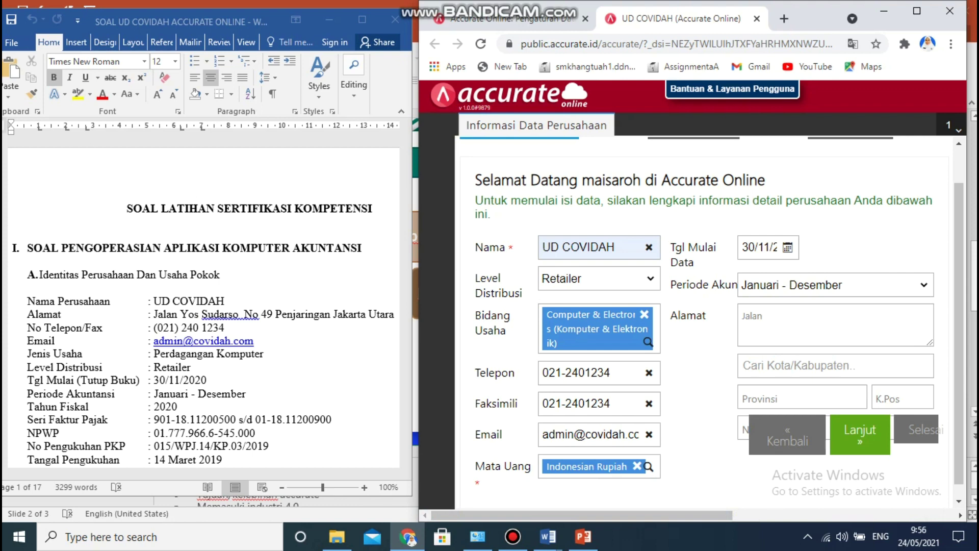
Enter the street address, pick city Kota Administrasi Jakarta Utara, and continue to Fitur Dasar.
{"action": "left_click", "coordinate": [767, 315]}
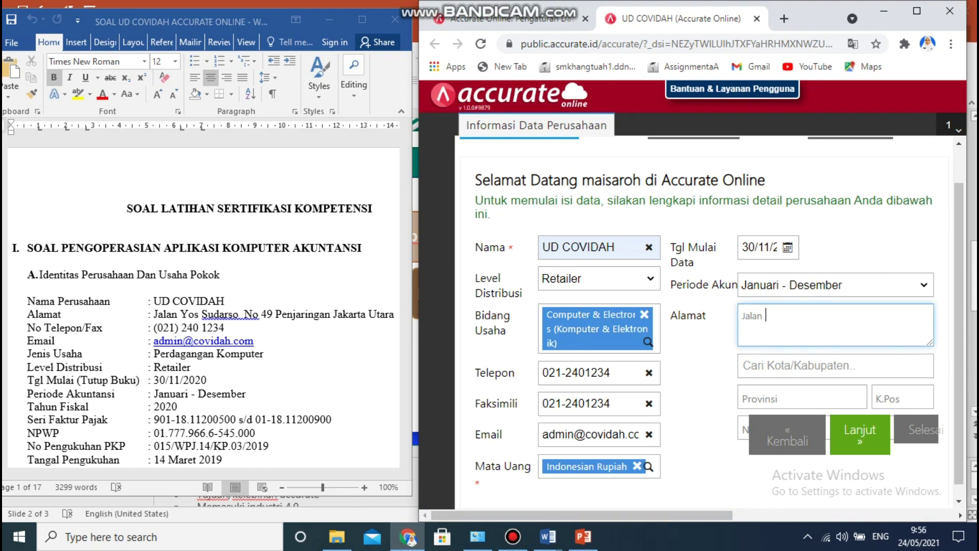
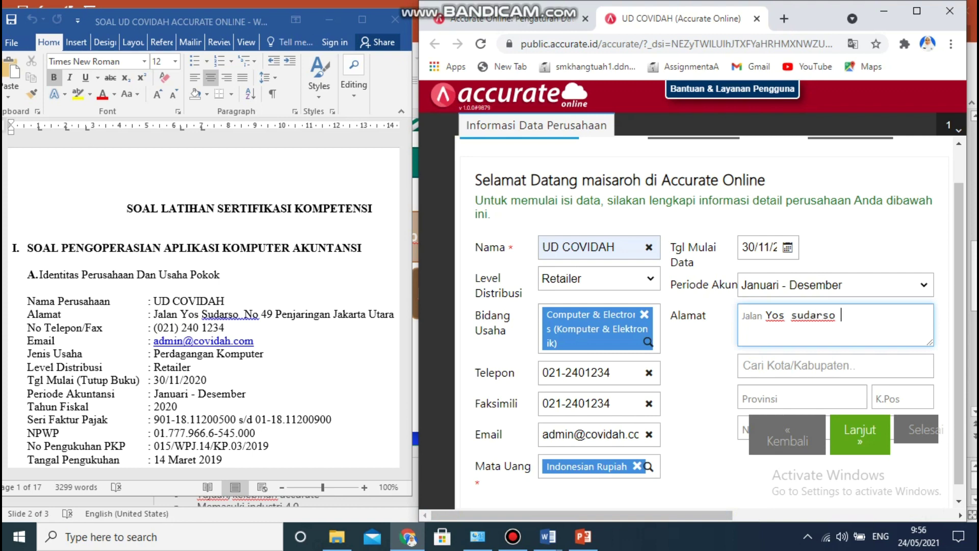
{"action": "key", "text": "Tab"}
{"action": "type", "text": "jakarta u"}
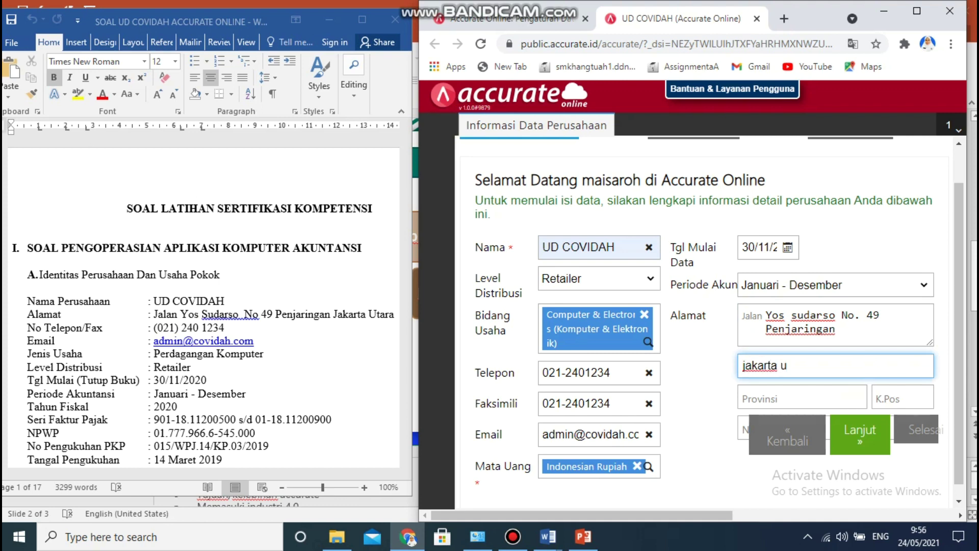
{"action": "key", "text": "Return"}
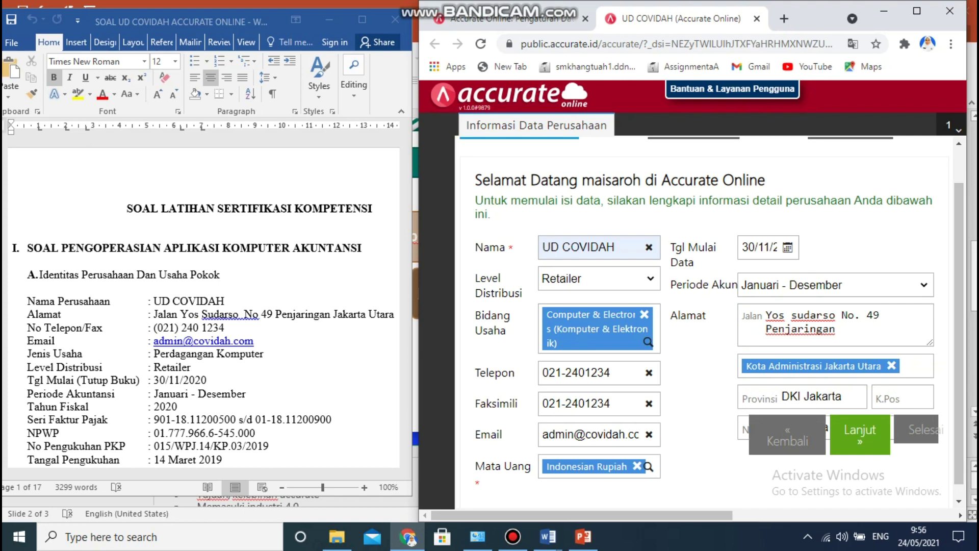
{"action": "left_click", "coordinate": [860, 434]}
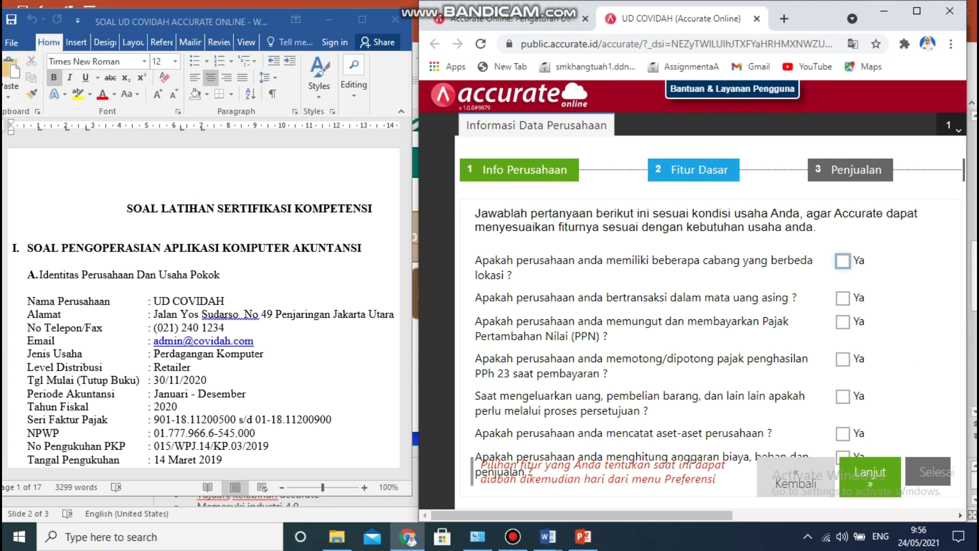
{"action": "left_click", "coordinate": [125, 209]}
{"action": "left_click_drag", "start_coordinate": [405, 136], "coordinate": [406, 142]}
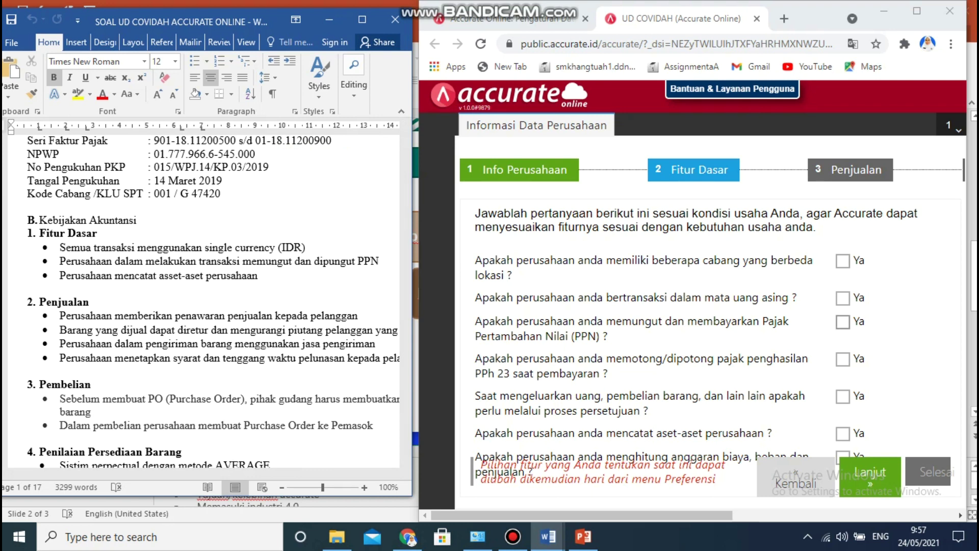
Answer Ya for collecting PPN and recording assets, then continue to Penjualan.
{"action": "left_click", "coordinate": [843, 322]}
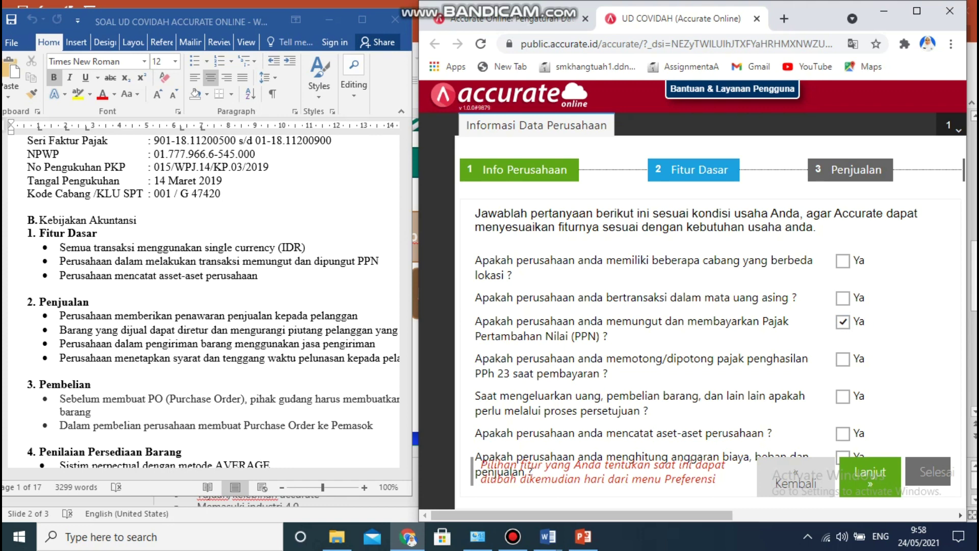
{"action": "left_click_drag", "start_coordinate": [805, 11], "coordinate": [806, 0]}
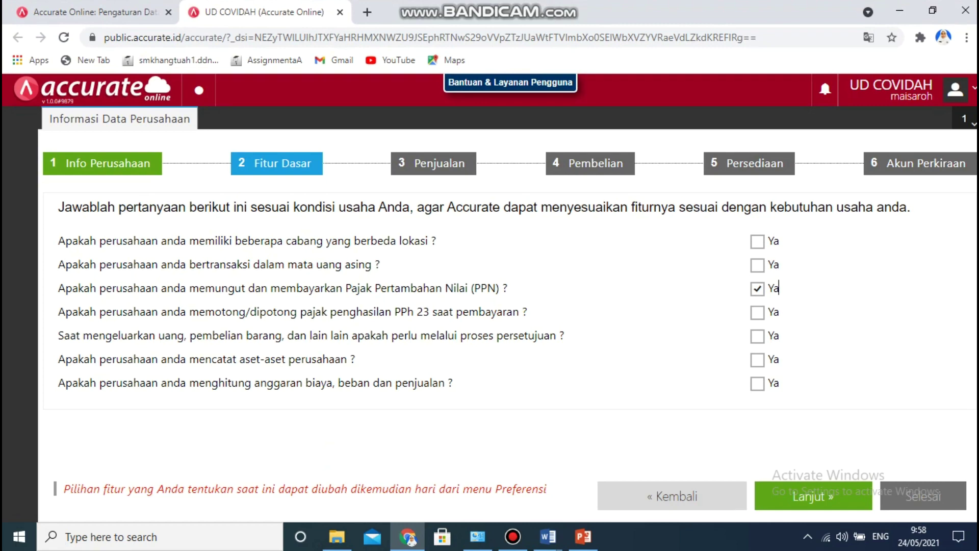
{"action": "left_click", "coordinate": [757, 360]}
{"action": "left_click_drag", "start_coordinate": [724, 11], "coordinate": [695, 22]}
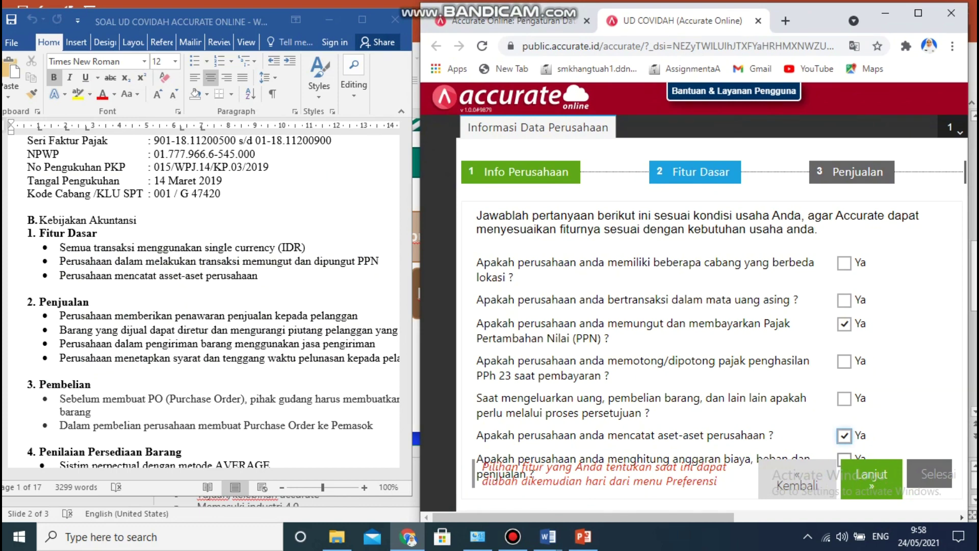
{"action": "left_click", "coordinate": [872, 479]}
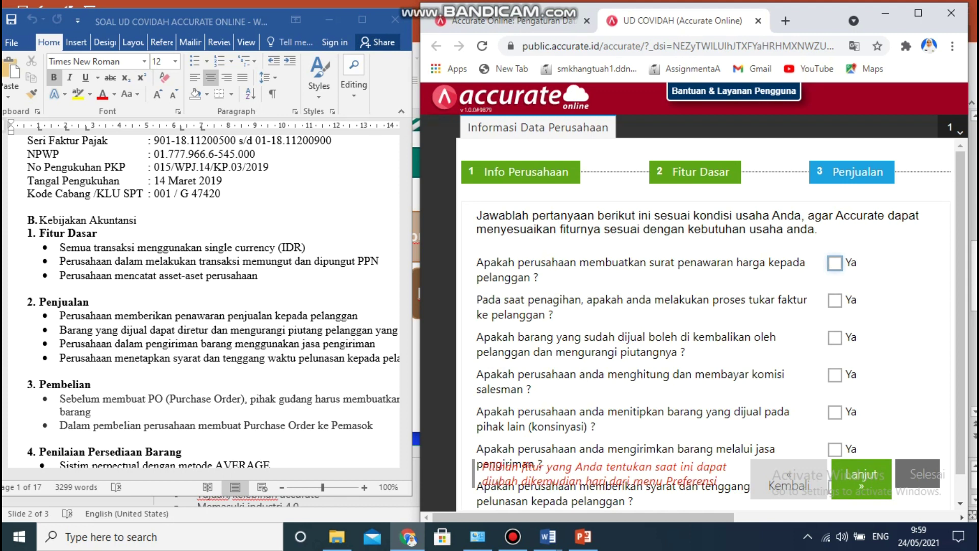
Tick Ya for quotations, sales returns and delivery-service shipping, then continue to Pembelian.
{"action": "left_click", "coordinate": [836, 263]}
{"action": "left_click", "coordinate": [835, 338]}
{"action": "left_click", "coordinate": [835, 449]}
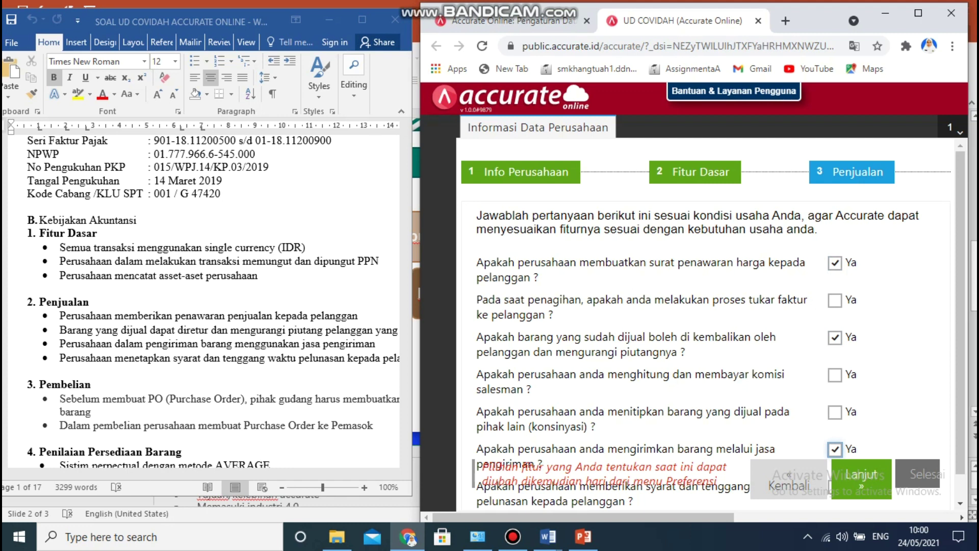
{"action": "scroll", "coordinate": [709, 321], "scroll_direction": "down", "scroll_amount": 1}
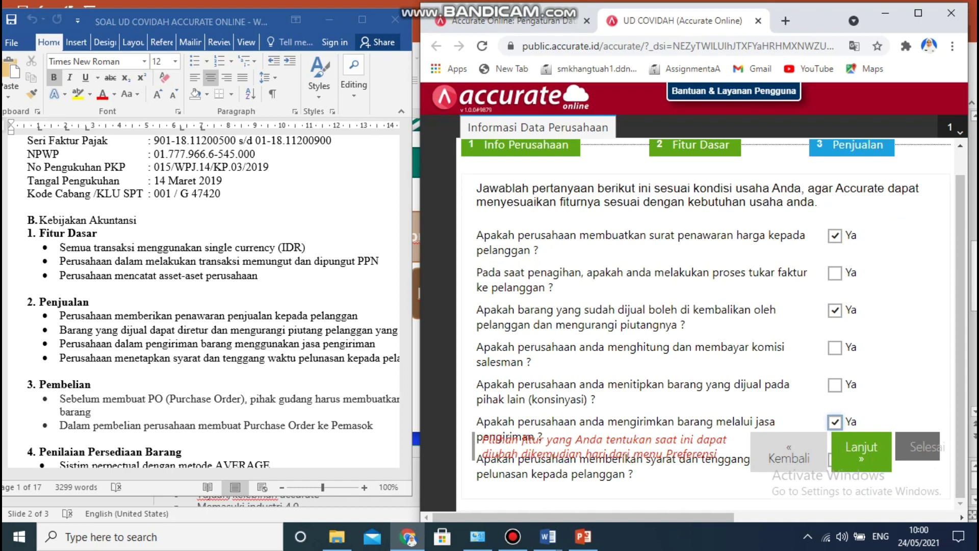
{"action": "left_click", "coordinate": [861, 452]}
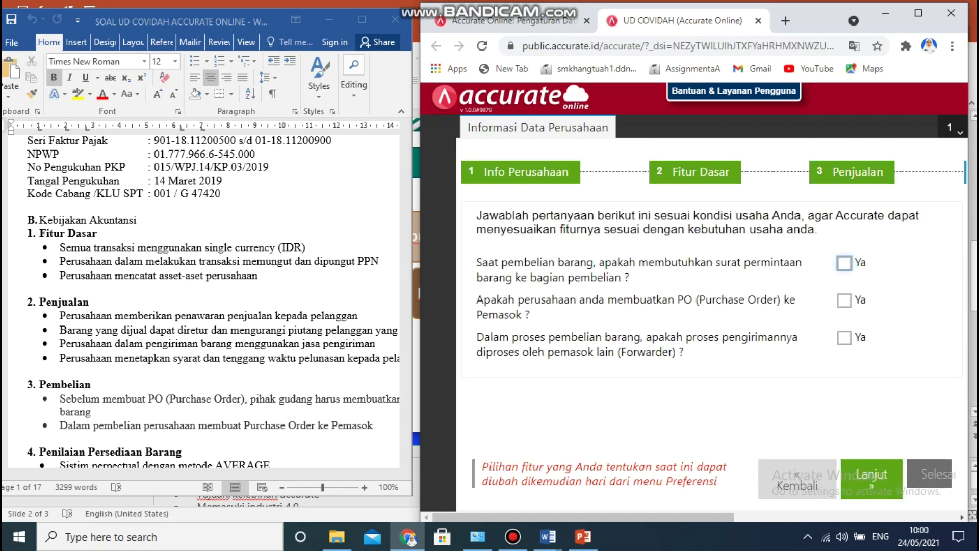
Return to Penjualan, tick Ya for customer payment terms, and continue again.
{"action": "left_click", "coordinate": [798, 482]}
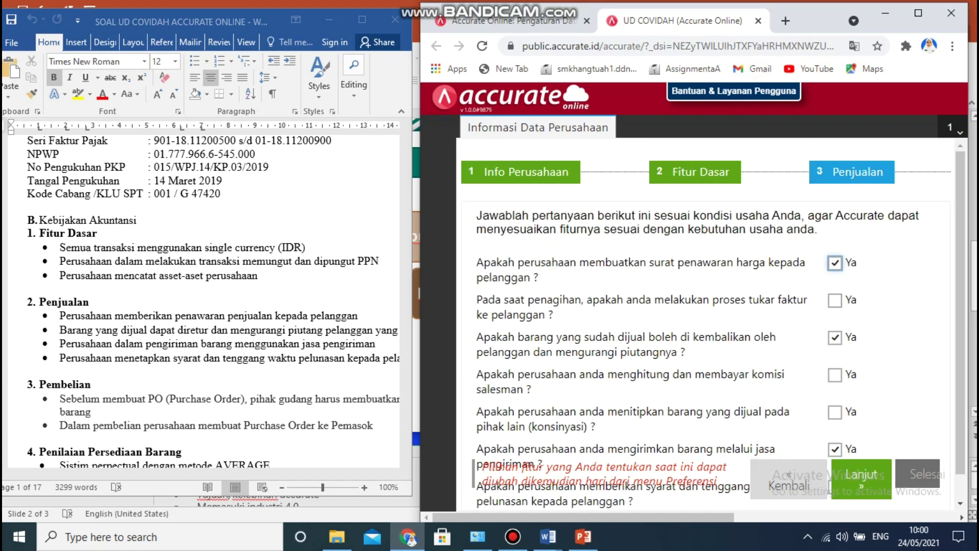
{"action": "left_click_drag", "start_coordinate": [791, 8], "coordinate": [775, 1]}
{"action": "left_click", "coordinate": [758, 383]}
{"action": "mouse_move", "coordinate": [680, 12]}
{"action": "left_mouse_down"}
{"action": "mouse_move", "coordinate": [683, 40]}
{"action": "mouse_move", "coordinate": [701, 26]}
{"action": "mouse_move", "coordinate": [692, 17]}
{"action": "left_mouse_up"}
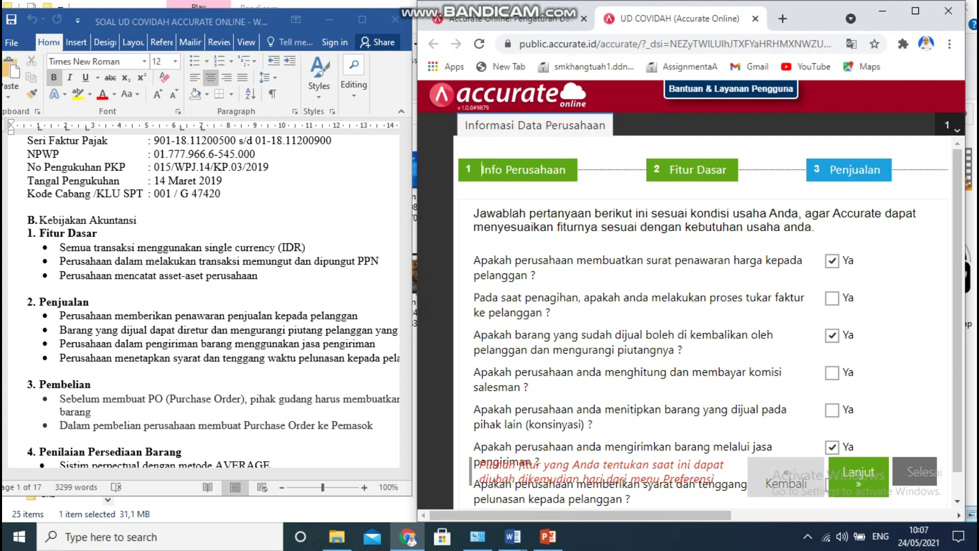
{"action": "left_click", "coordinate": [858, 476]}
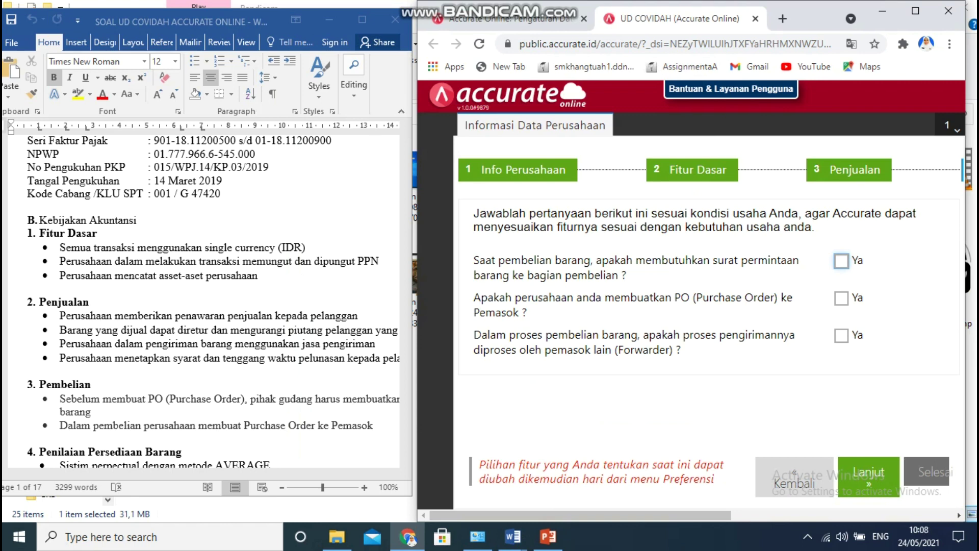
Tick Ya for purchase requests to purchasing and for issuing Purchase Orders to suppliers.
{"action": "left_click", "coordinate": [194, 474]}
{"action": "mouse_move", "coordinate": [194, 474]}
{"action": "left_mouse_down"}
{"action": "mouse_move", "coordinate": [256, 474]}
{"action": "mouse_move", "coordinate": [193, 474]}
{"action": "left_mouse_up"}
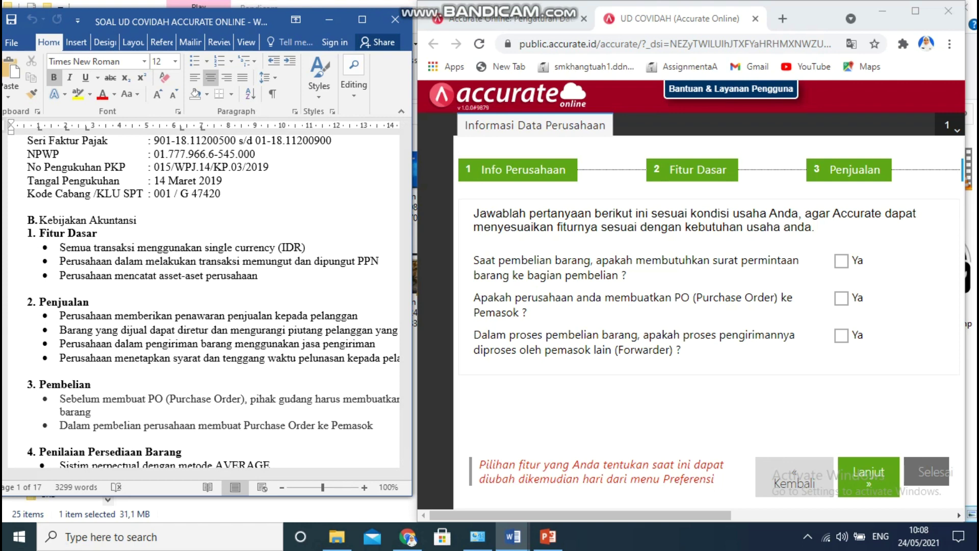
{"action": "left_click", "coordinate": [842, 261]}
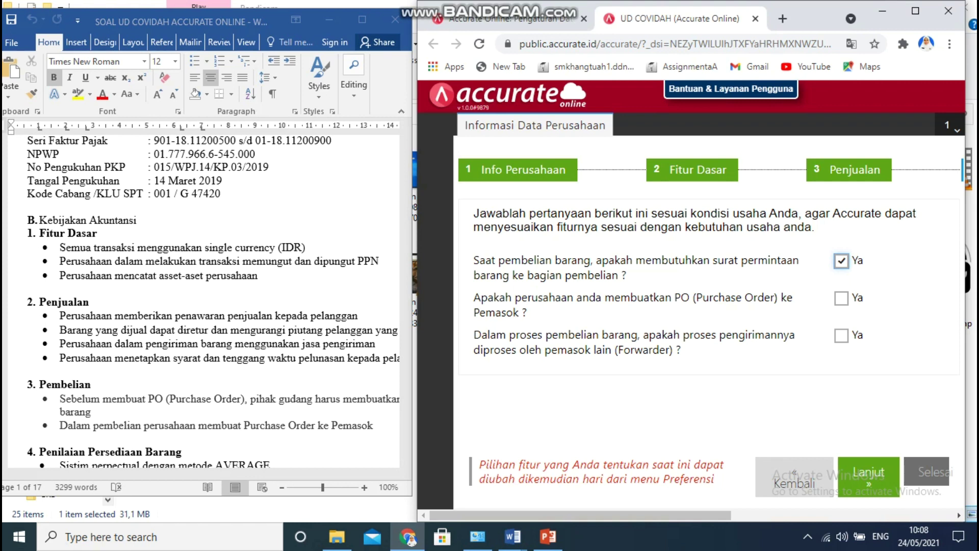
{"action": "left_click", "coordinate": [842, 298]}
Move past purchasing to the Persediaan step, keep Rata-rata average costing, and continue to Akun Perkiraan.
{"action": "left_click", "coordinate": [869, 474]}
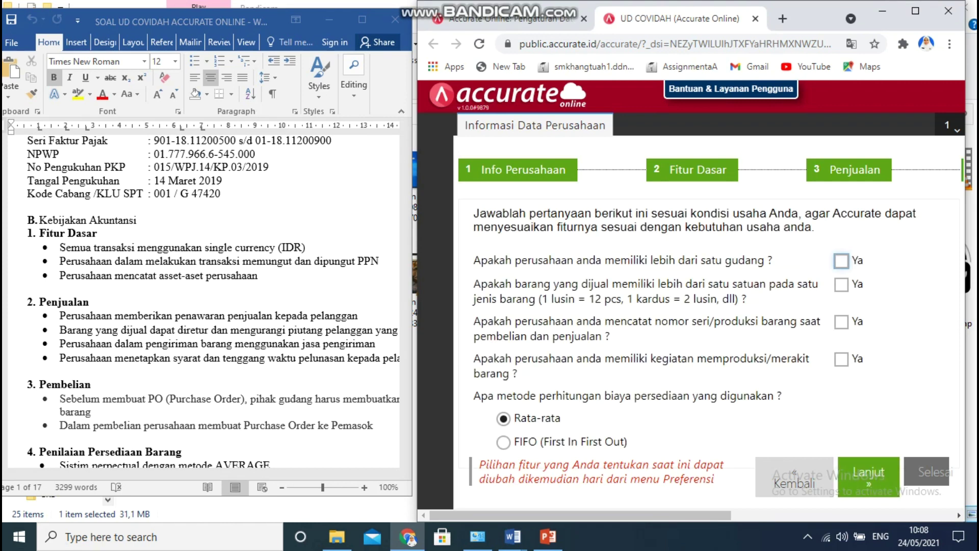
{"action": "mouse_move", "coordinate": [613, 516]}
{"action": "left_mouse_down"}
{"action": "mouse_move", "coordinate": [640, 516]}
{"action": "mouse_move", "coordinate": [619, 515]}
{"action": "left_mouse_up"}
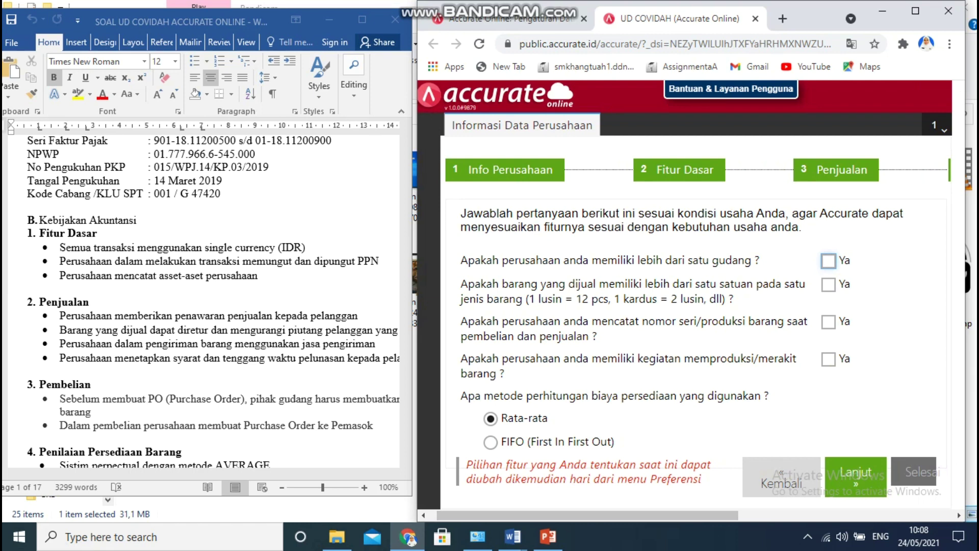
{"action": "left_click", "coordinate": [405, 143]}
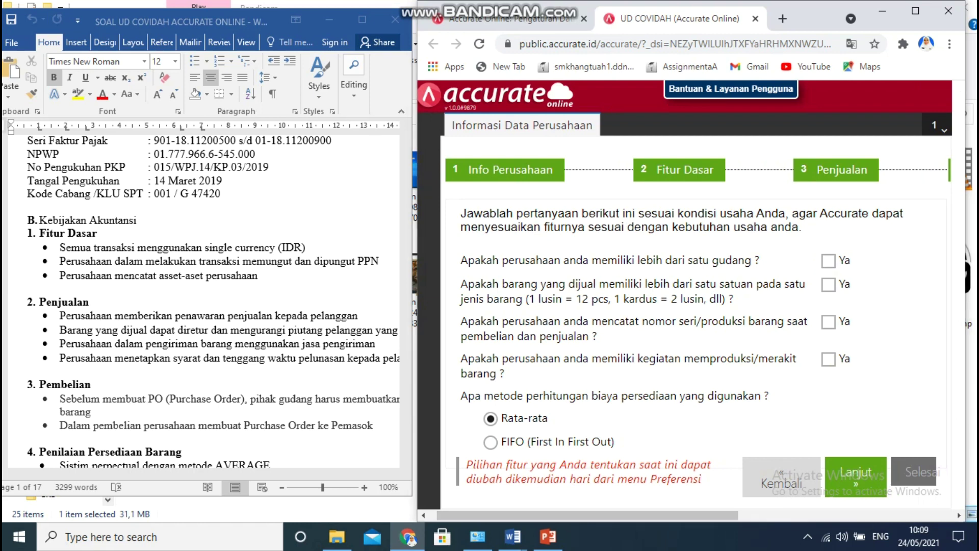
{"action": "left_click_drag", "start_coordinate": [406, 143], "coordinate": [405, 147]}
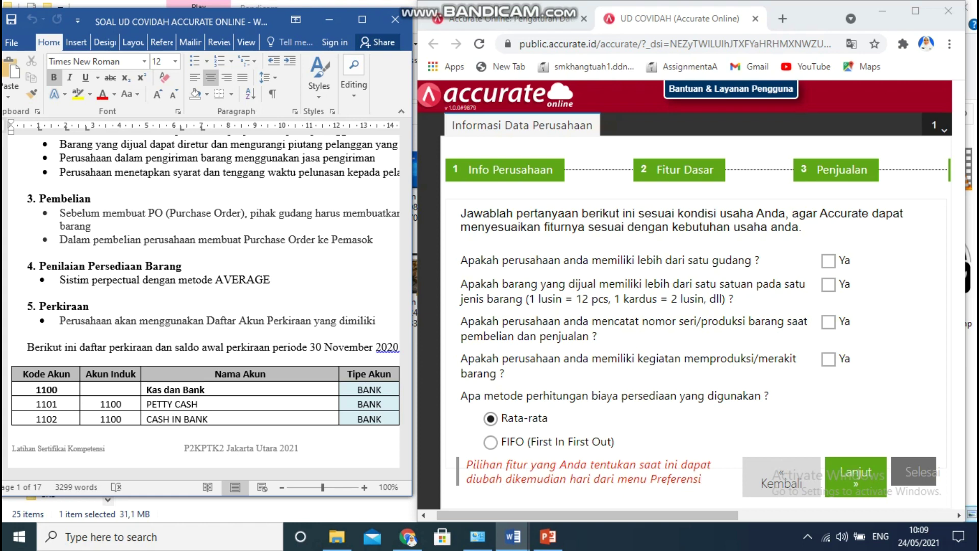
{"action": "left_click", "coordinate": [856, 474]}
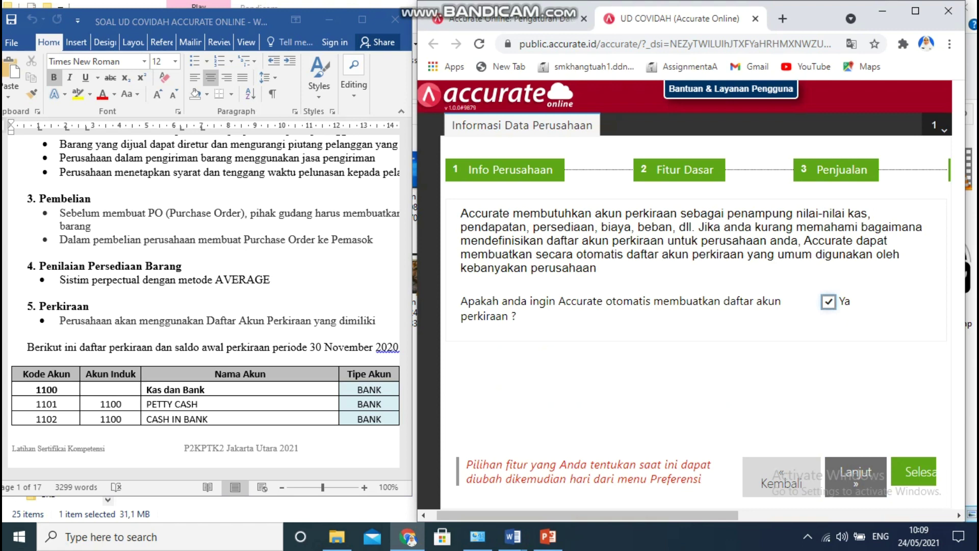
Untick 'Ya' so the chart of accounts is not created automatically.
{"action": "key", "text": "space"}
Click Selesai to complete the UD COVIDAH setup wizard and load the Menu-menu Formulir guide.
{"action": "left_click", "coordinate": [913, 471]}
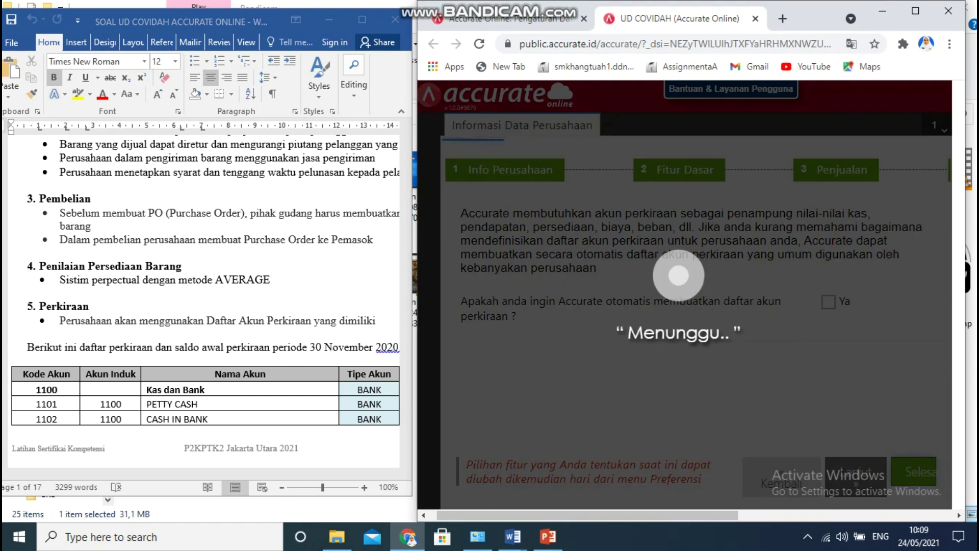
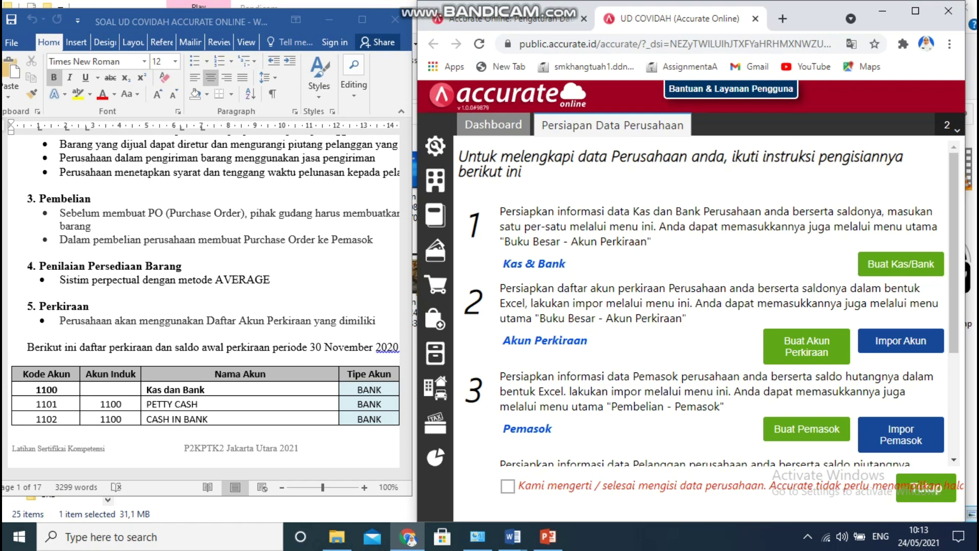
Import the chart of accounts from '1. COA UD COVIDAH.xls', updating existing accounts (59 records).
{"action": "left_click", "coordinate": [901, 341]}
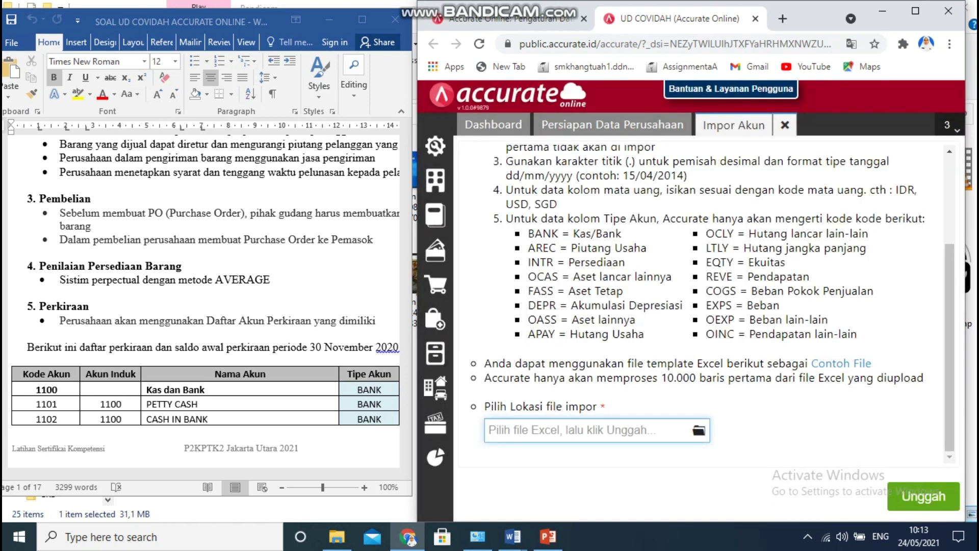
{"action": "left_click", "coordinate": [699, 430]}
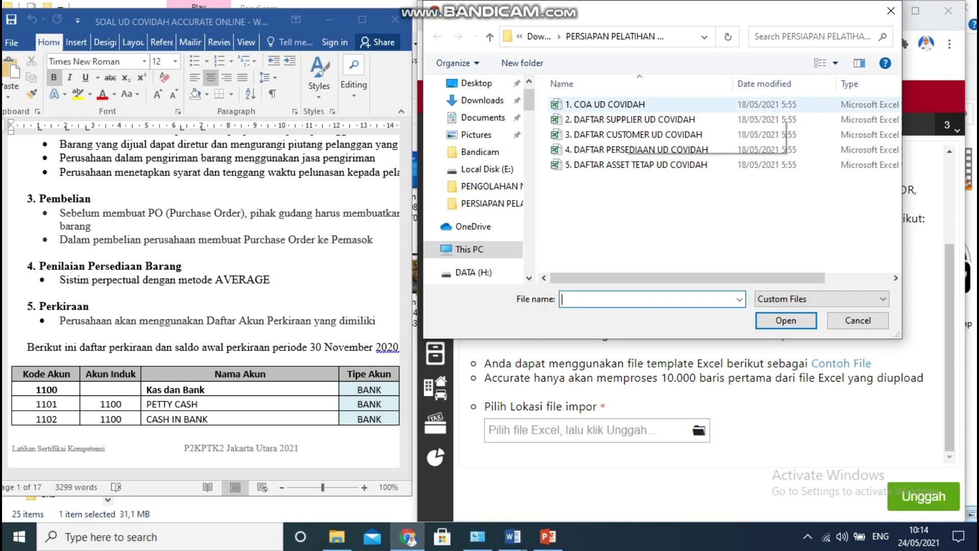
{"action": "left_click", "coordinate": [622, 106]}
{"action": "key", "text": "Return"}
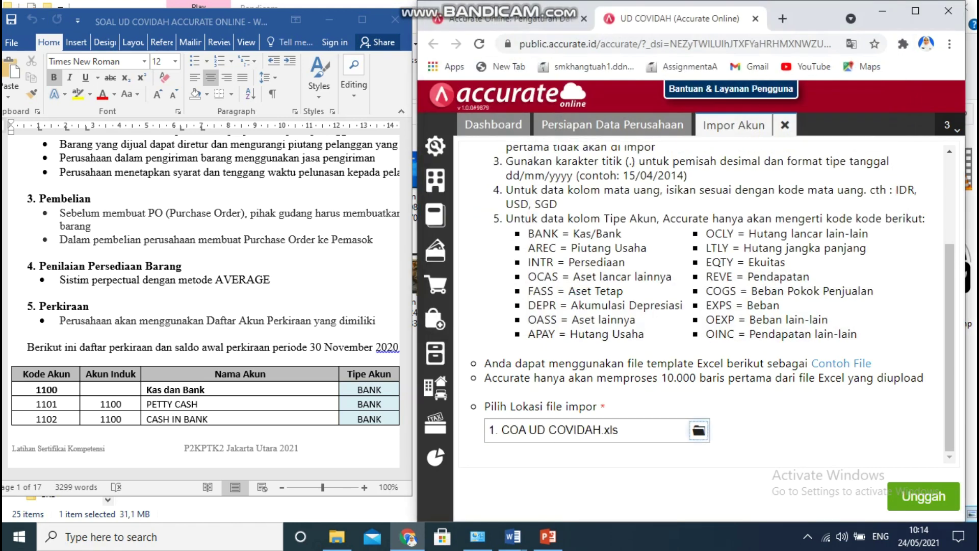
{"action": "left_click", "coordinate": [924, 496]}
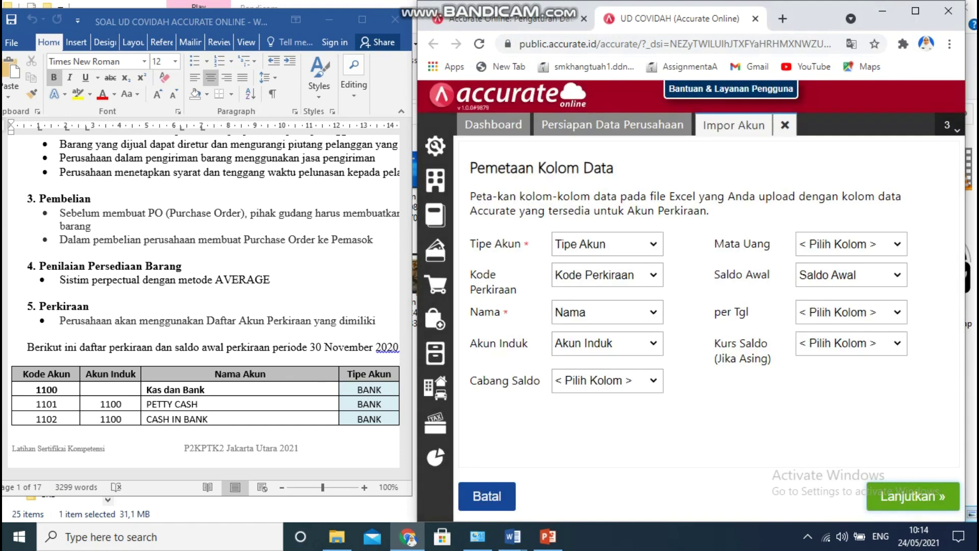
{"action": "left_click", "coordinate": [913, 496]}
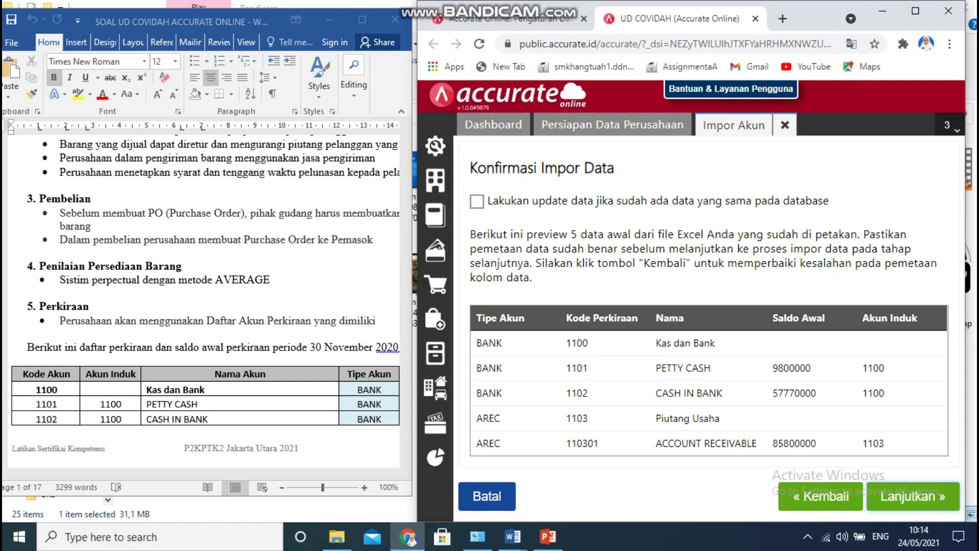
{"action": "left_click", "coordinate": [477, 201]}
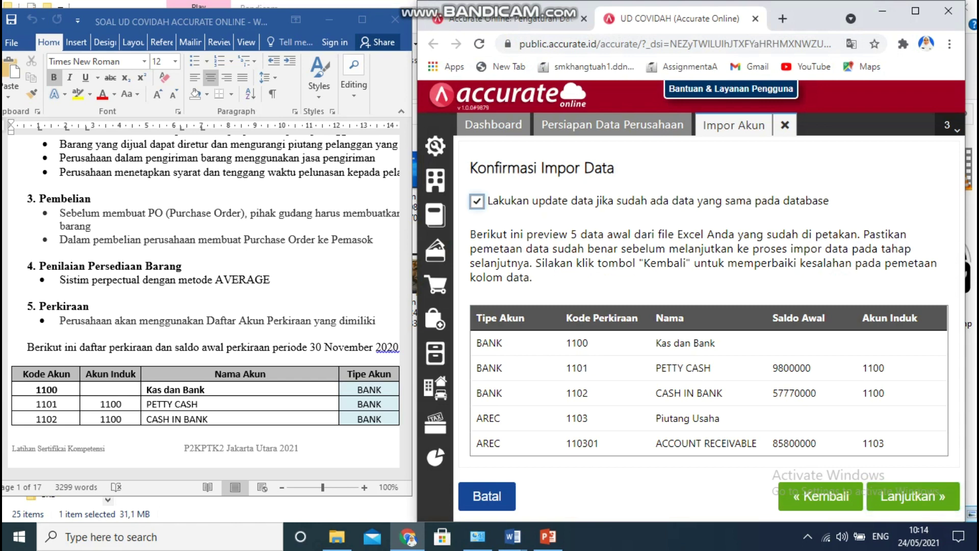
{"action": "left_click", "coordinate": [913, 495]}
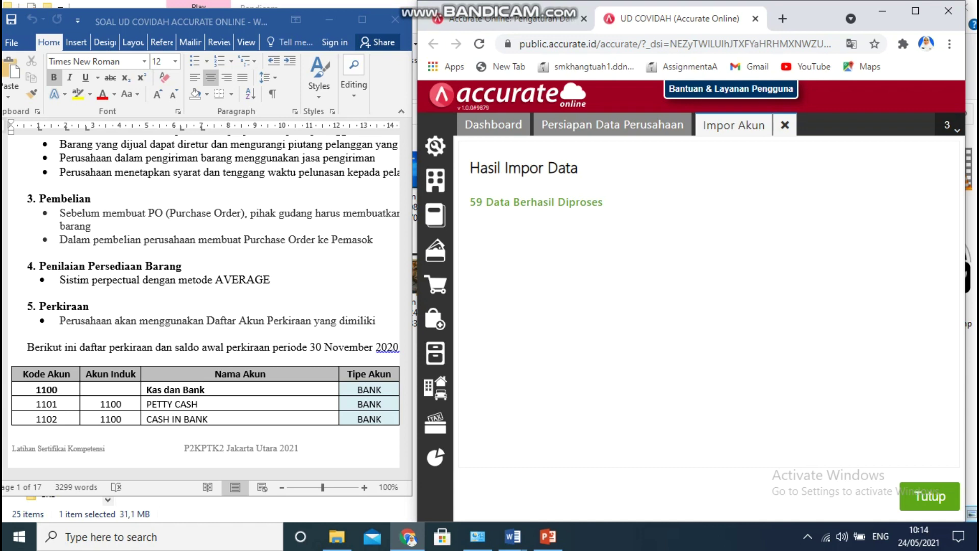
{"action": "left_click", "coordinate": [930, 496]}
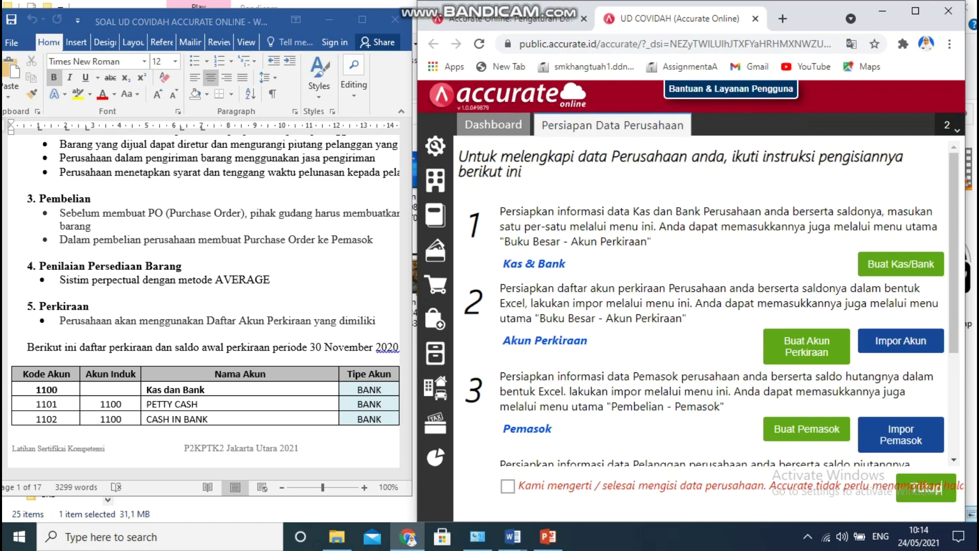
Import suppliers from '2. DAFTAR SUPPLIER UD COVIDAH', updating existing ones (4 records), then begin the customer import.
{"action": "scroll", "coordinate": [709, 303], "scroll_direction": "down", "scroll_amount": 2}
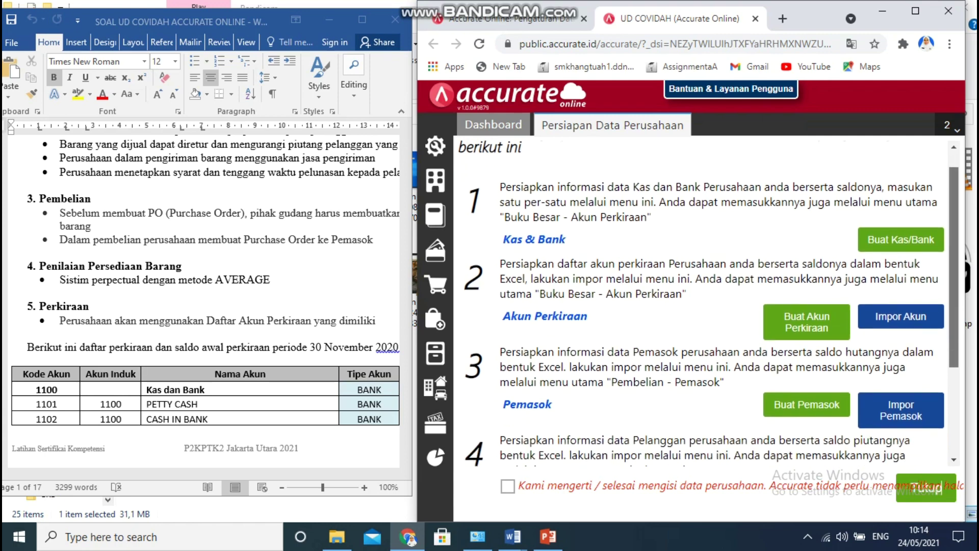
{"action": "scroll", "coordinate": [709, 303], "scroll_direction": "down", "scroll_amount": 1}
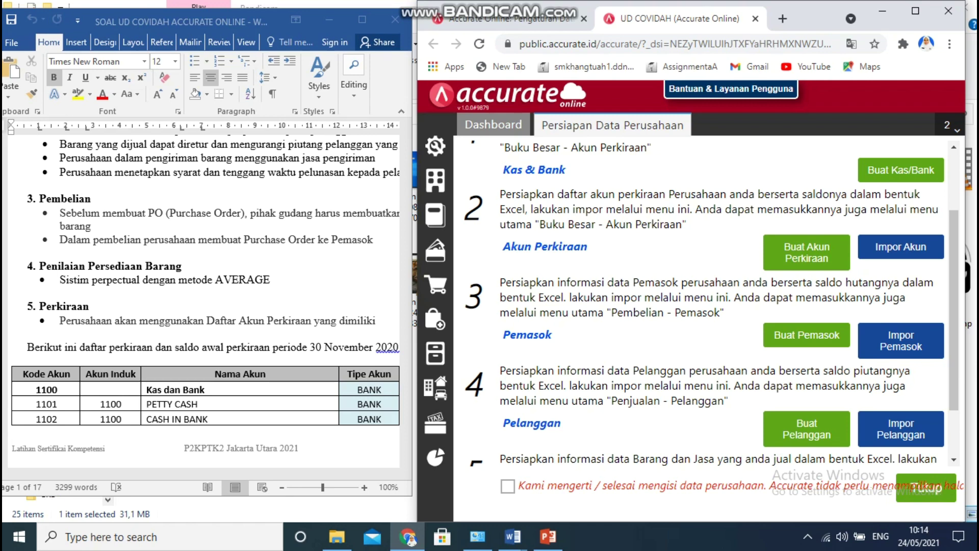
{"action": "left_click", "coordinate": [901, 341]}
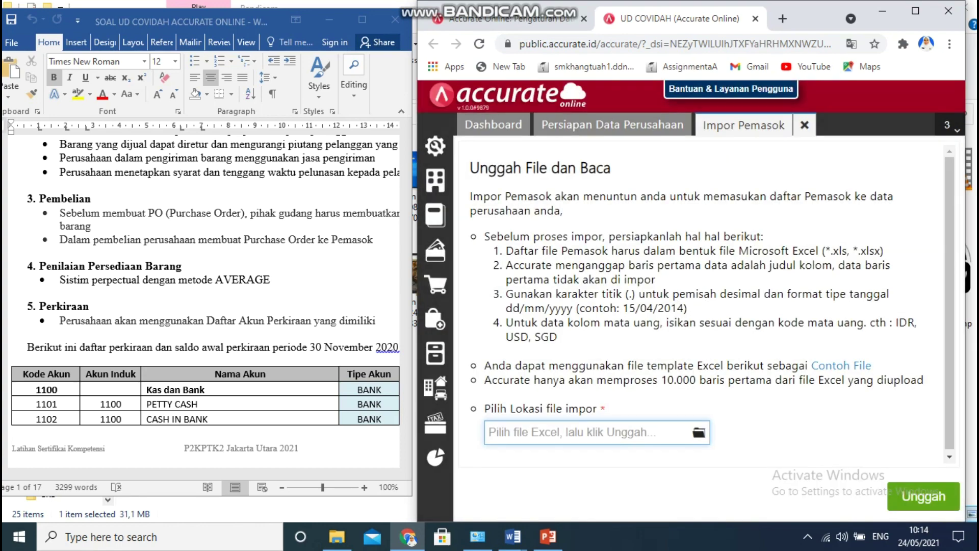
{"action": "left_click", "coordinate": [699, 432]}
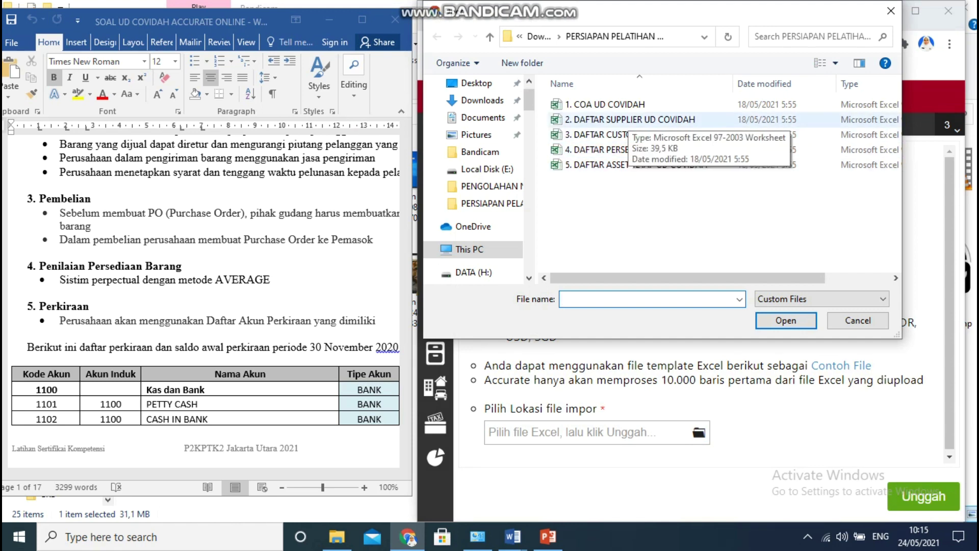
{"action": "left_click", "coordinate": [629, 121]}
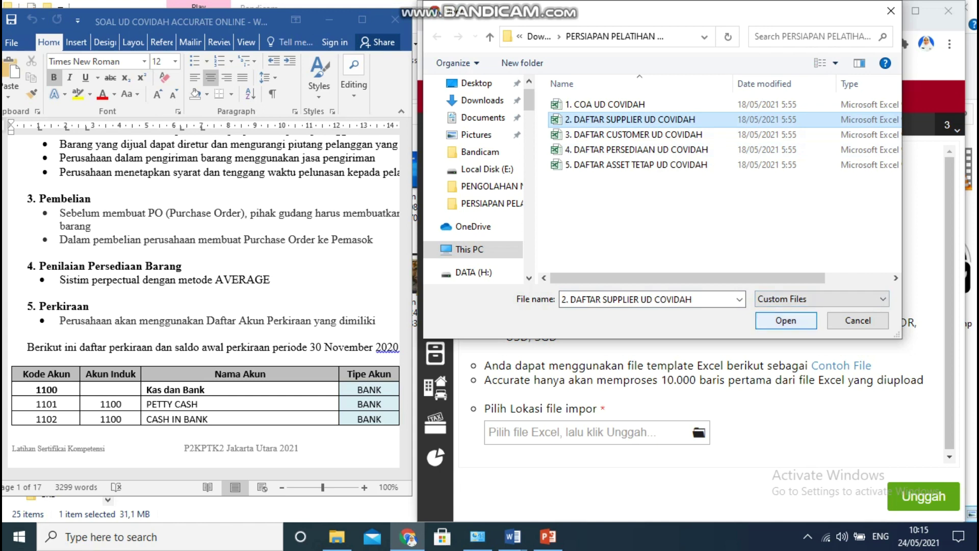
{"action": "left_click", "coordinate": [785, 320]}
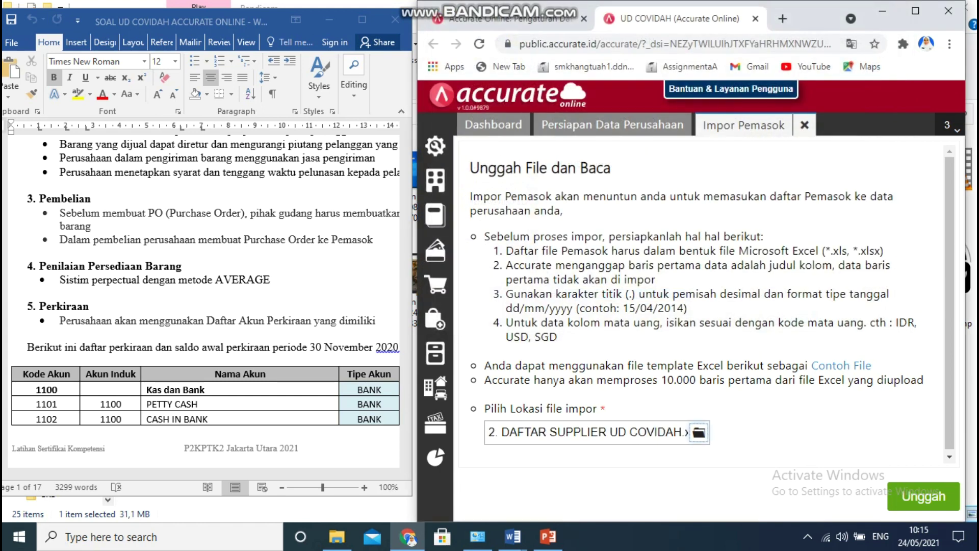
{"action": "left_click", "coordinate": [924, 496]}
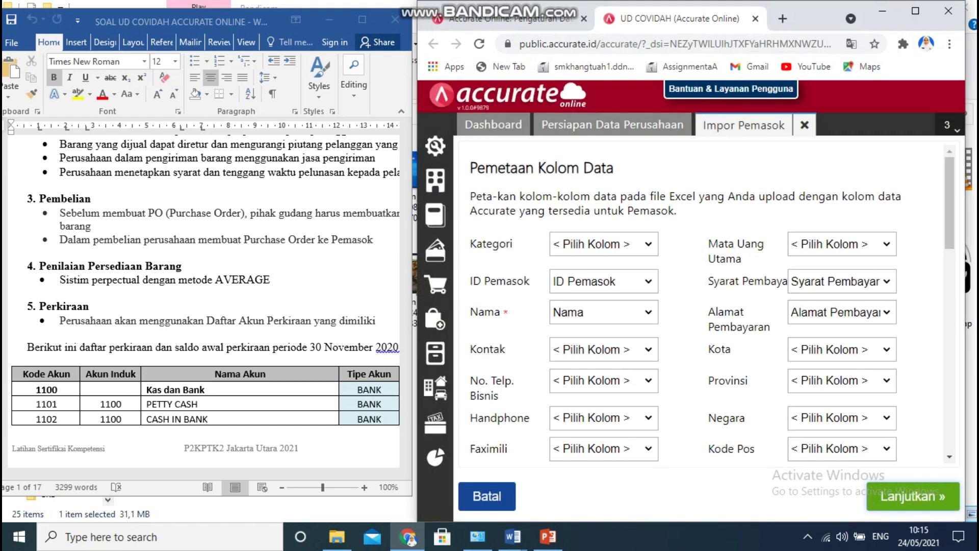
{"action": "left_click", "coordinate": [924, 496]}
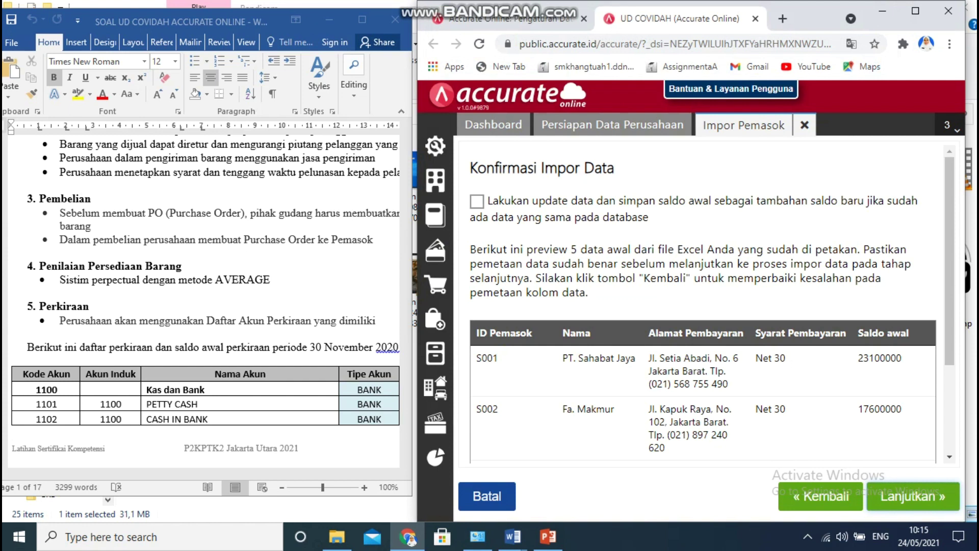
{"action": "left_click", "coordinate": [477, 201]}
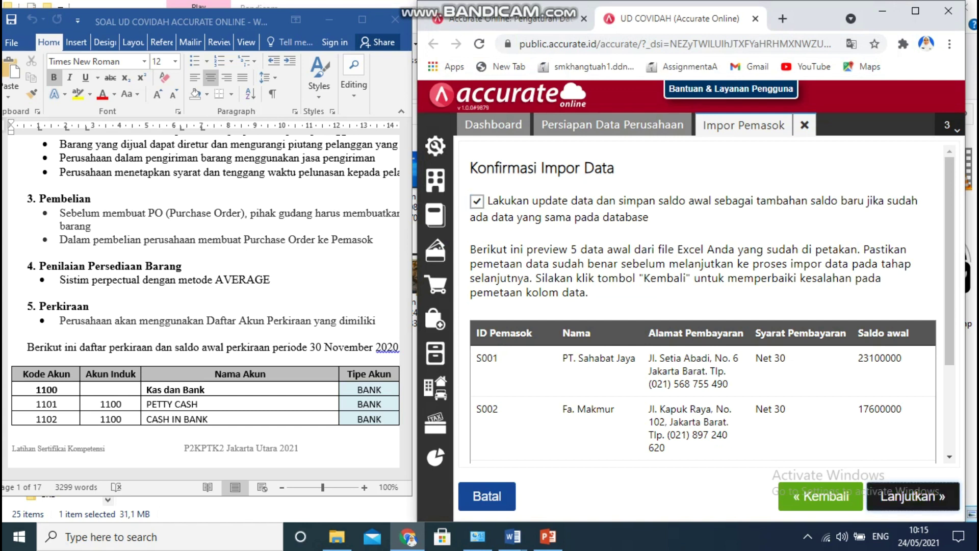
{"action": "left_click", "coordinate": [913, 496]}
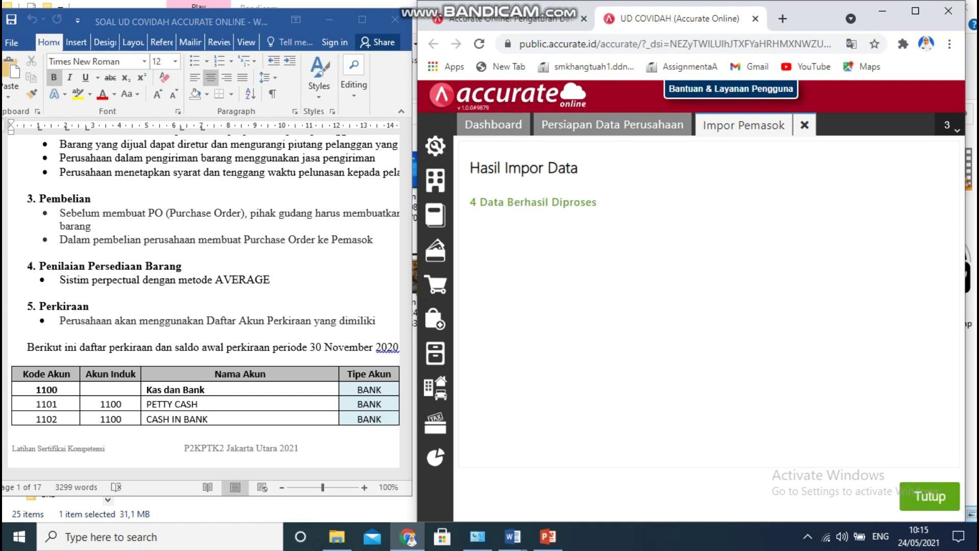
{"action": "left_click", "coordinate": [938, 492]}
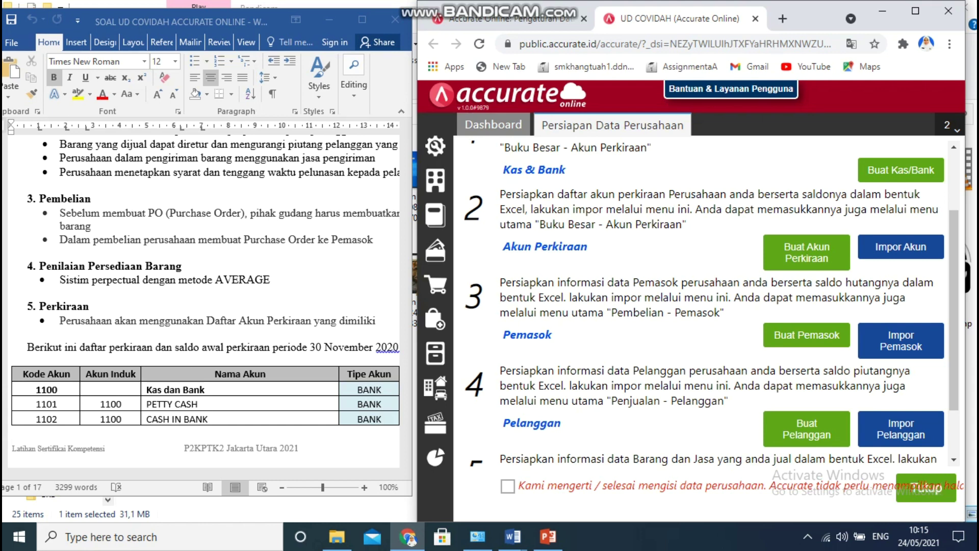
{"action": "left_click", "coordinate": [901, 429]}
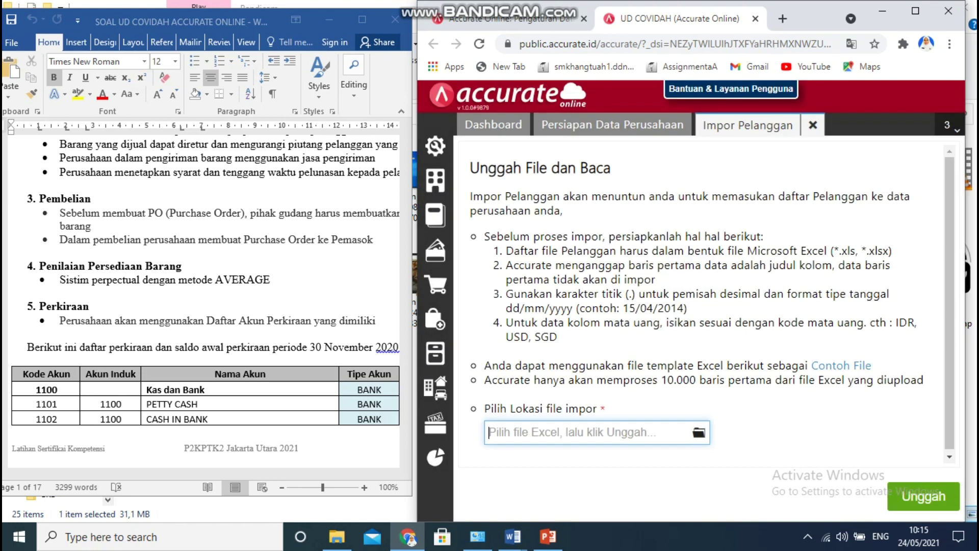
Import customers from the DAFTAR CUSTOMER UD COVIDAH file, updating existing ones (5 records processed).
{"action": "left_click", "coordinate": [699, 432]}
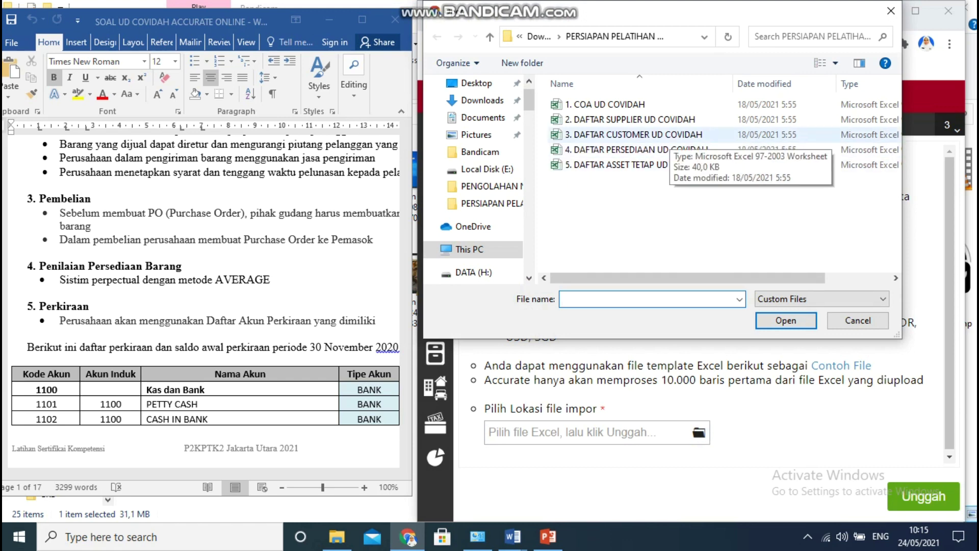
{"action": "left_click", "coordinate": [670, 136]}
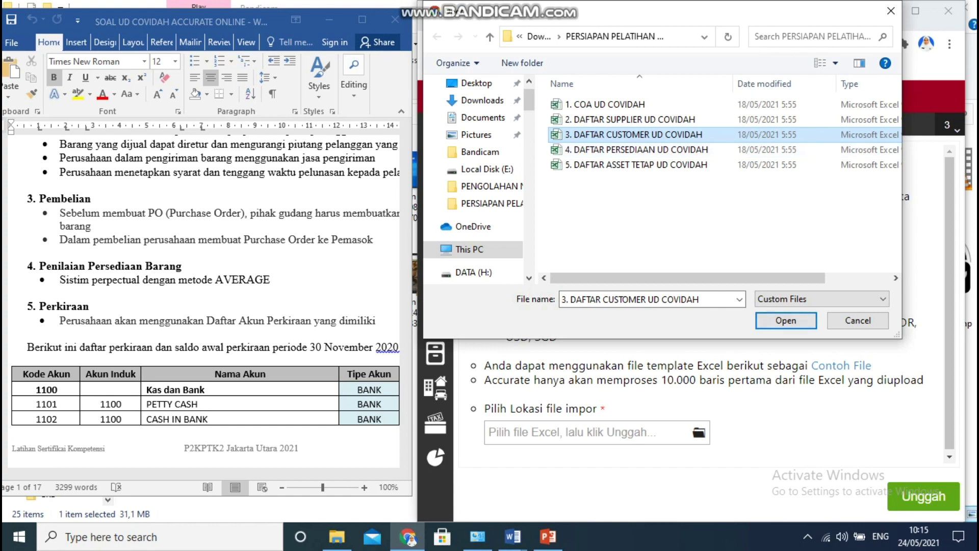
{"action": "key", "text": "Return"}
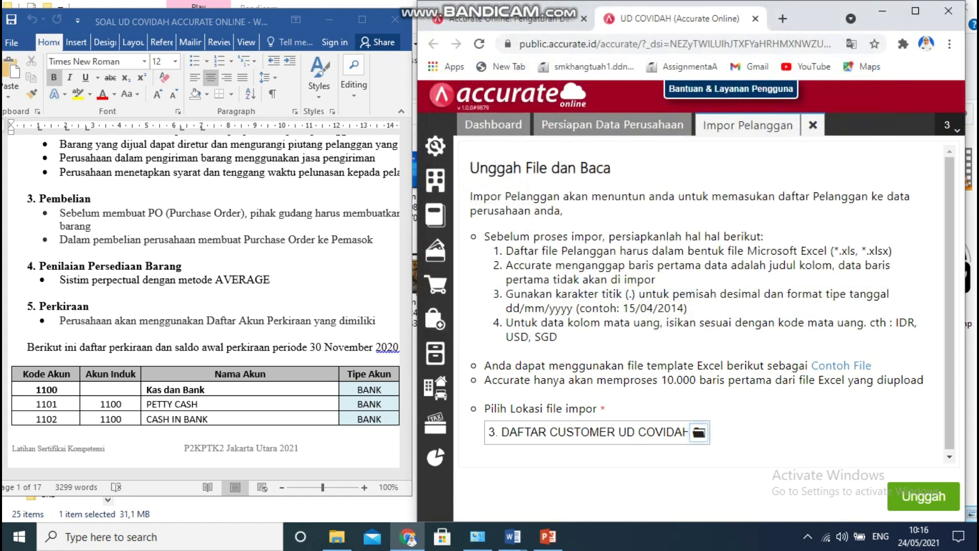
{"action": "left_click", "coordinate": [924, 496]}
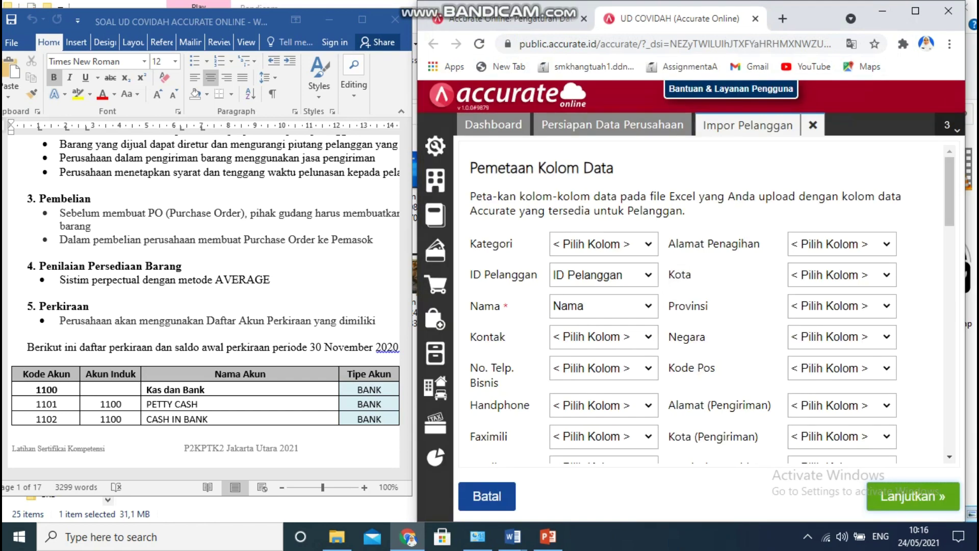
{"action": "left_click", "coordinate": [914, 496]}
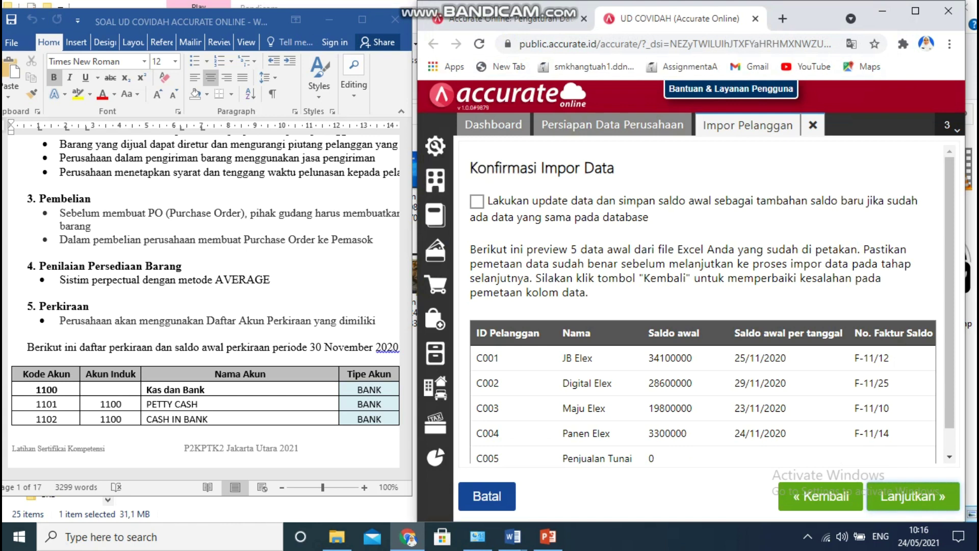
{"action": "left_click", "coordinate": [477, 201]}
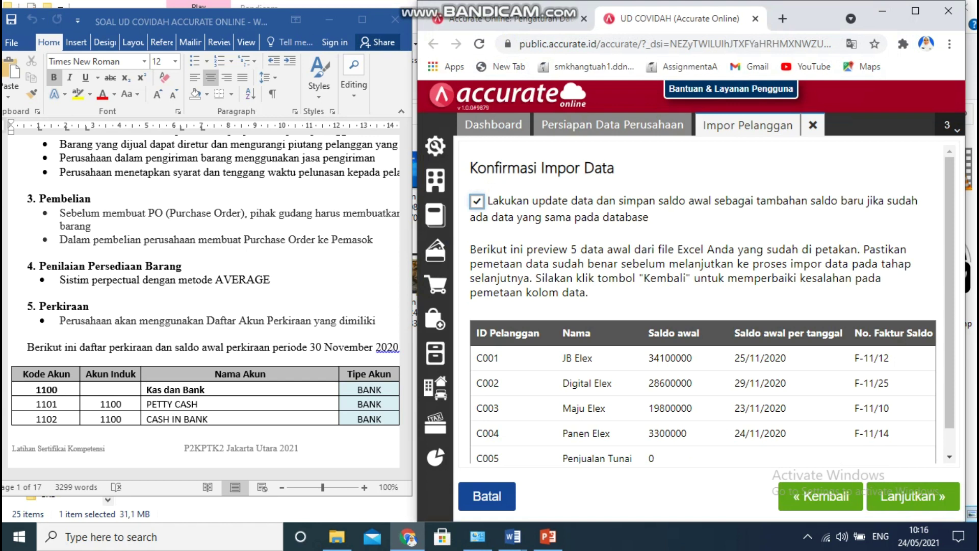
{"action": "left_click", "coordinate": [913, 496]}
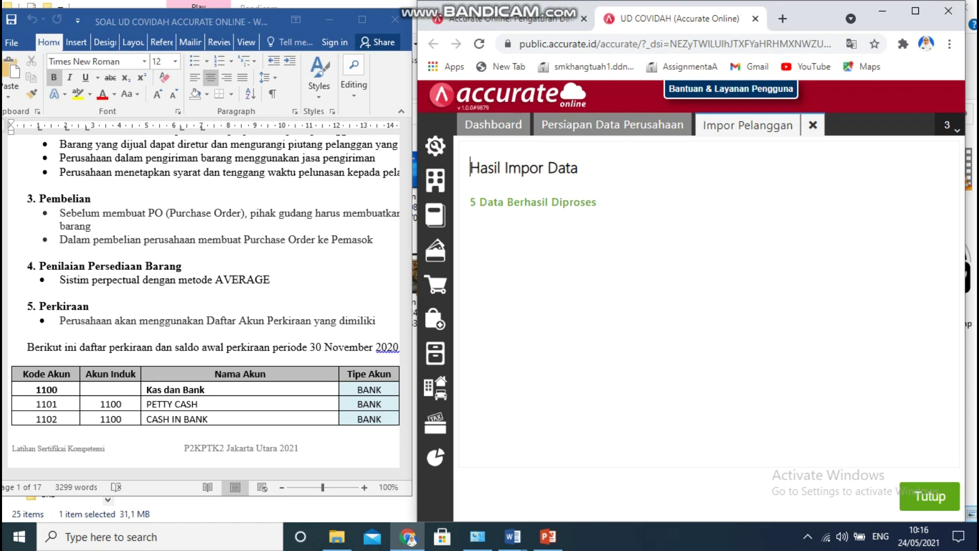
{"action": "left_click", "coordinate": [929, 497]}
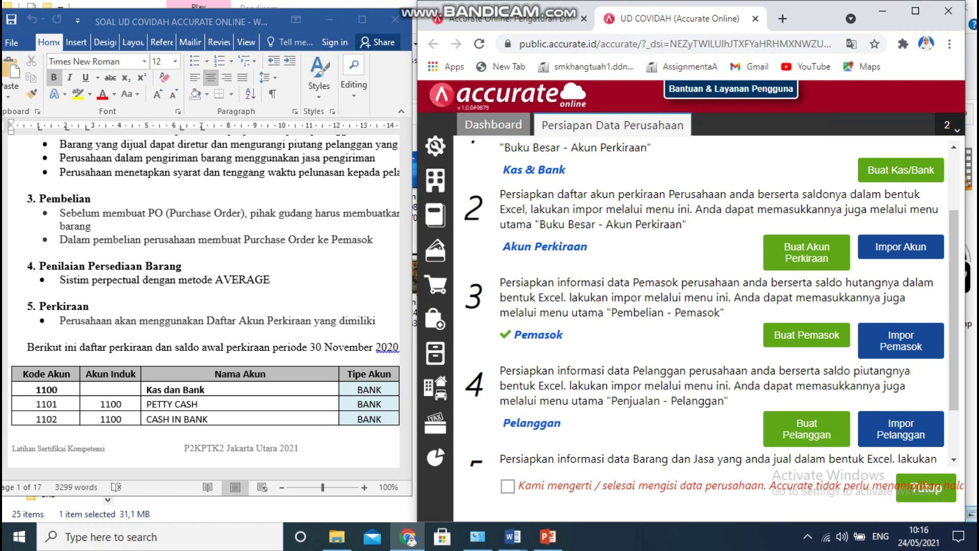
Import items from '4. DAFTAR PERSEDIAAN UD COVIDAH', updating existing records, adding HP Pavilion 14 and DELL Inspiron 15.
{"action": "left_click_drag", "start_coordinate": [954, 310], "coordinate": [954, 355]}
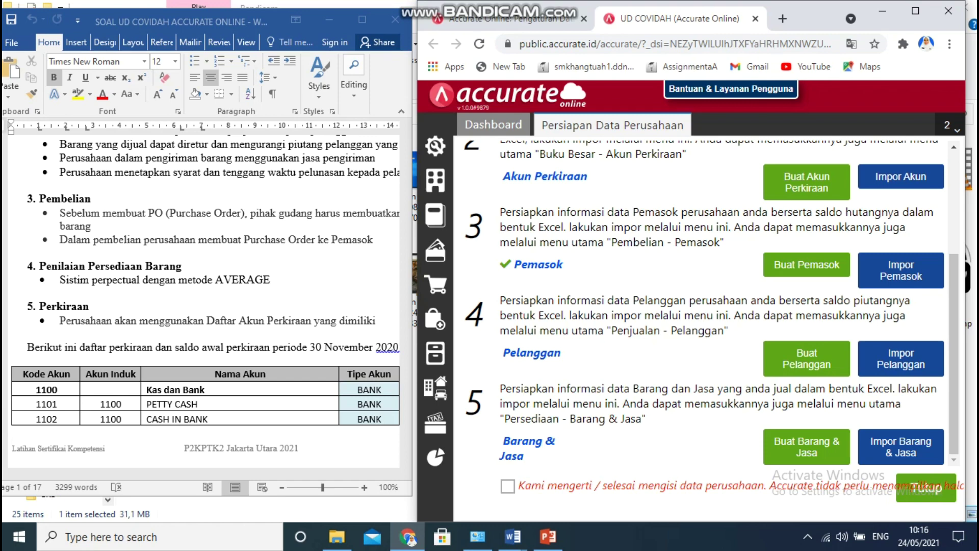
{"action": "left_click", "coordinate": [901, 447]}
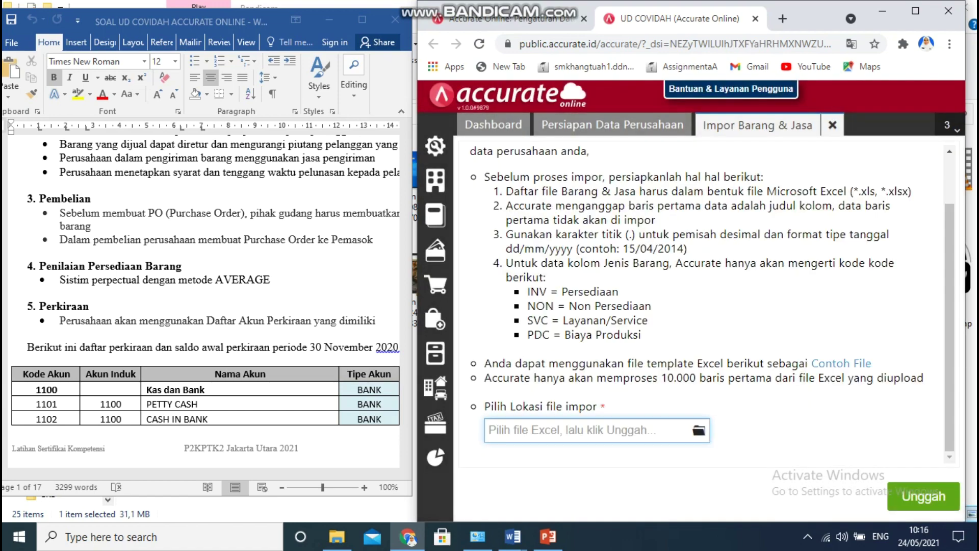
{"action": "left_click", "coordinate": [699, 431]}
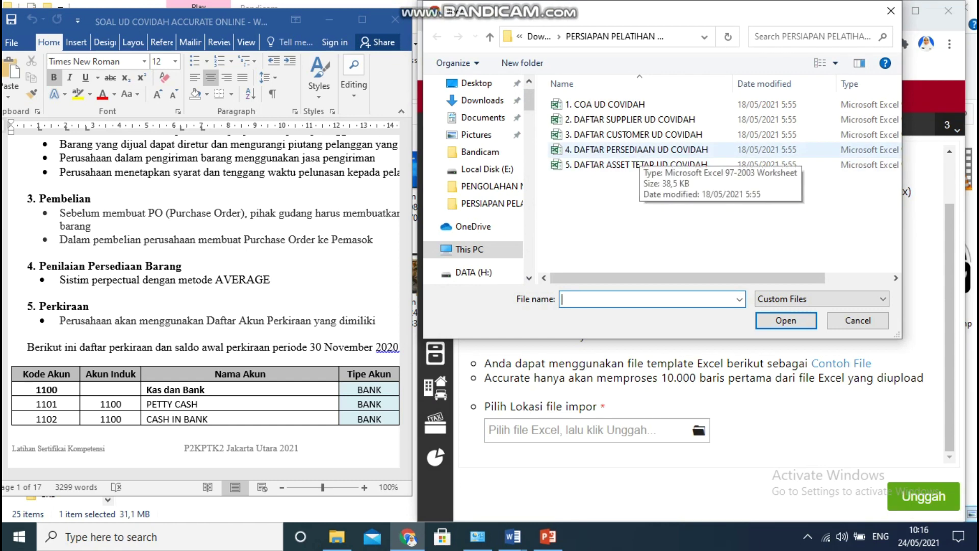
{"action": "left_click", "coordinate": [640, 152]}
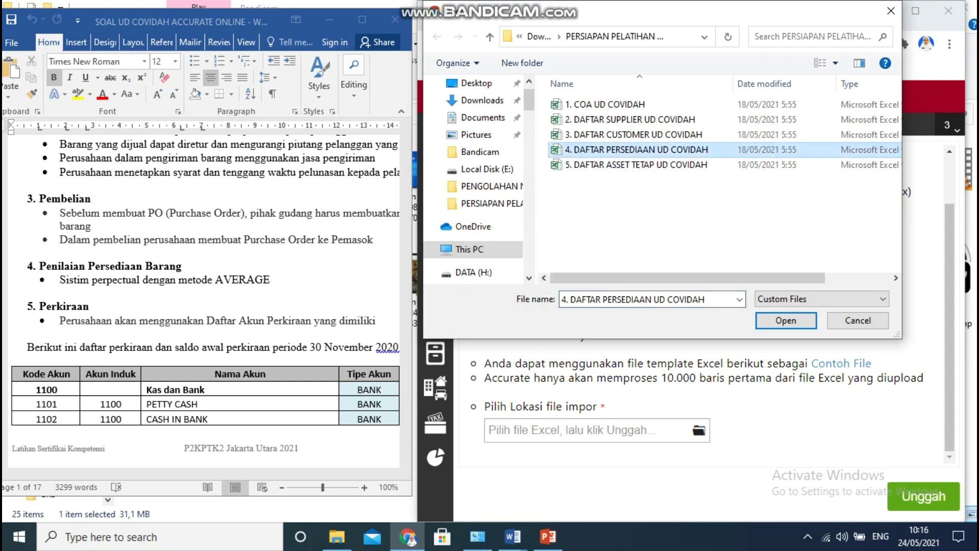
{"action": "left_click", "coordinate": [786, 320]}
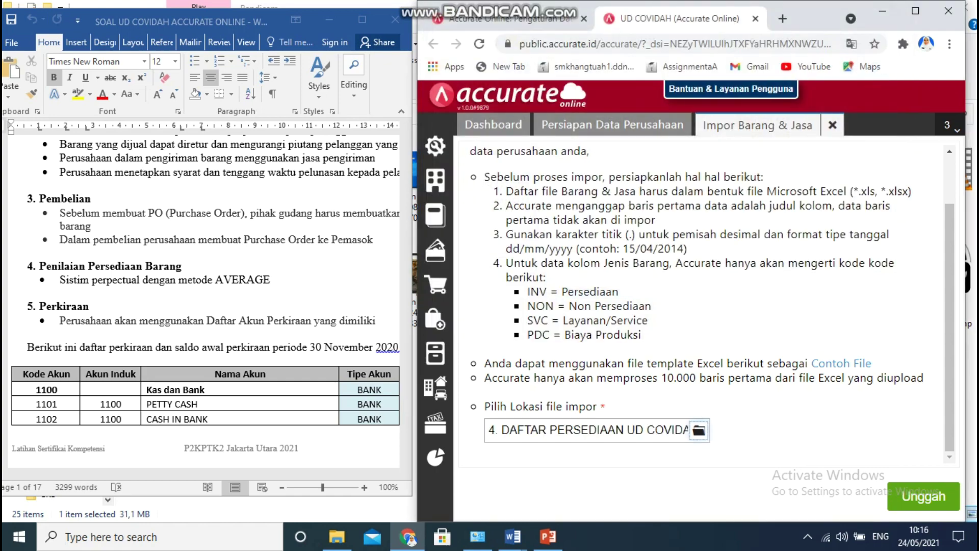
{"action": "left_click", "coordinate": [923, 496]}
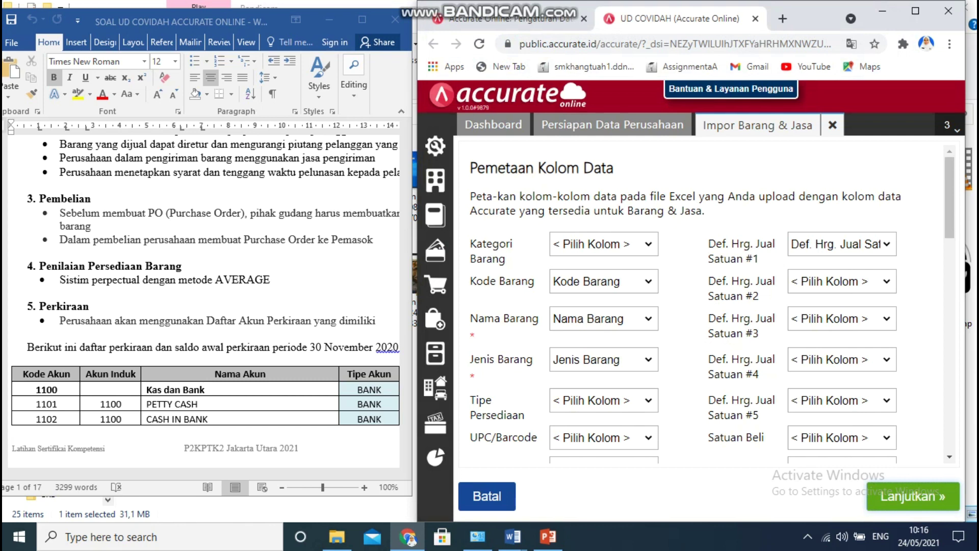
{"action": "left_click", "coordinate": [924, 496]}
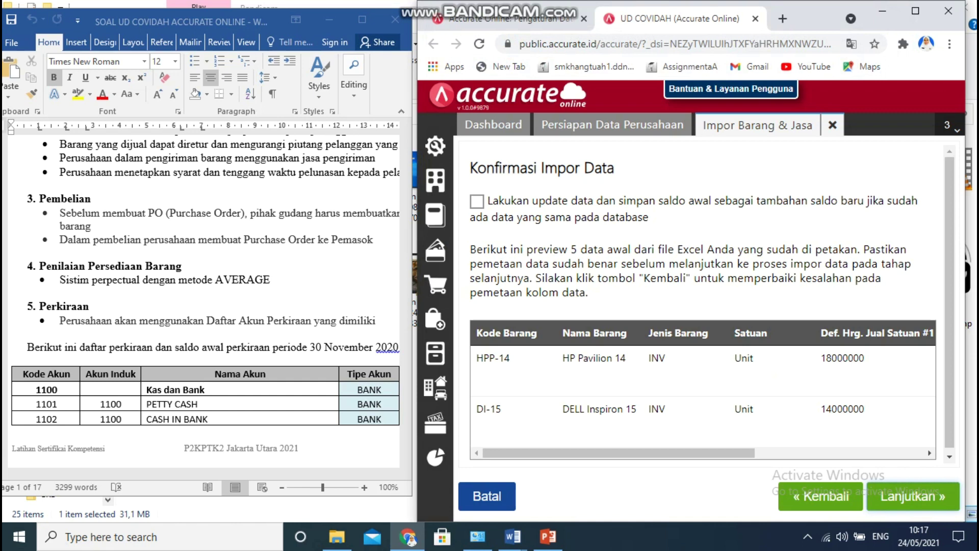
{"action": "left_click", "coordinate": [477, 201]}
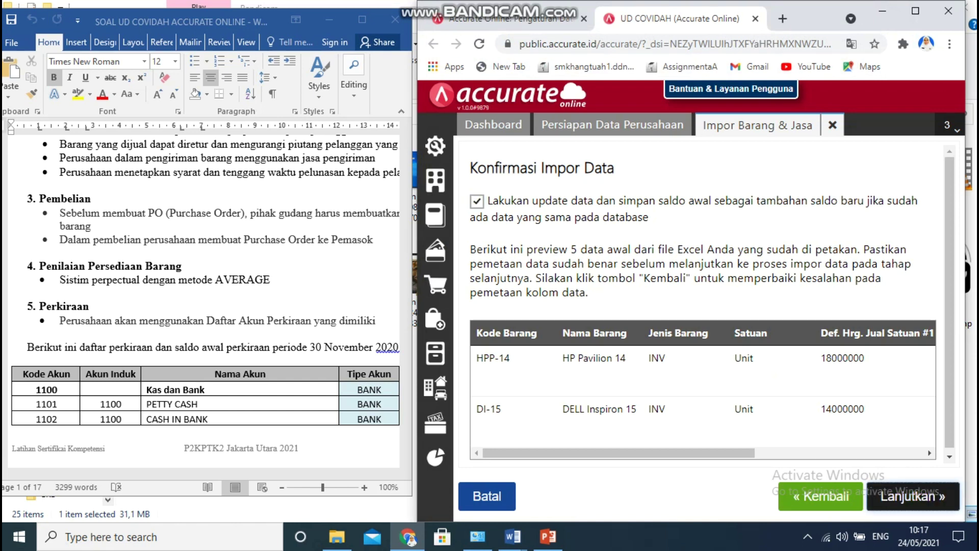
{"action": "left_click", "coordinate": [914, 496]}
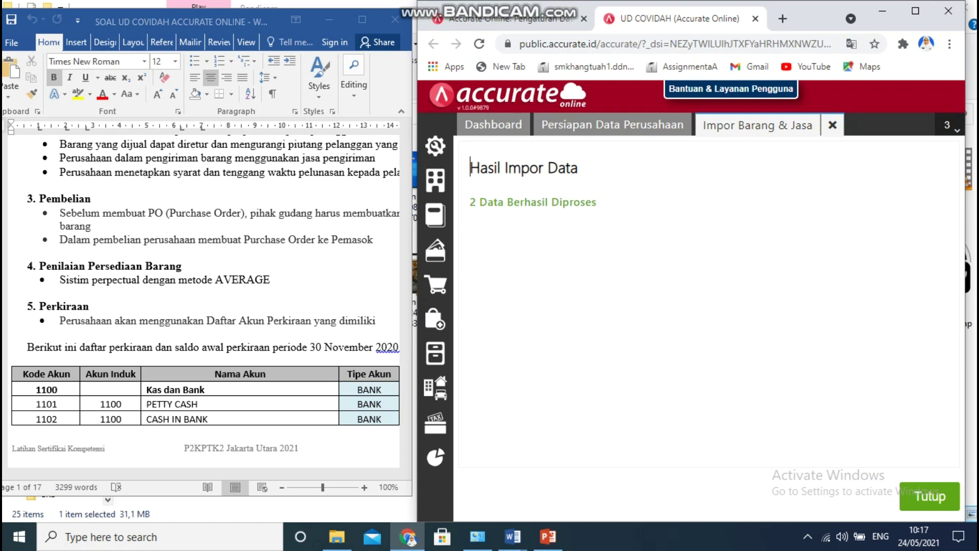
{"action": "left_click", "coordinate": [931, 497]}
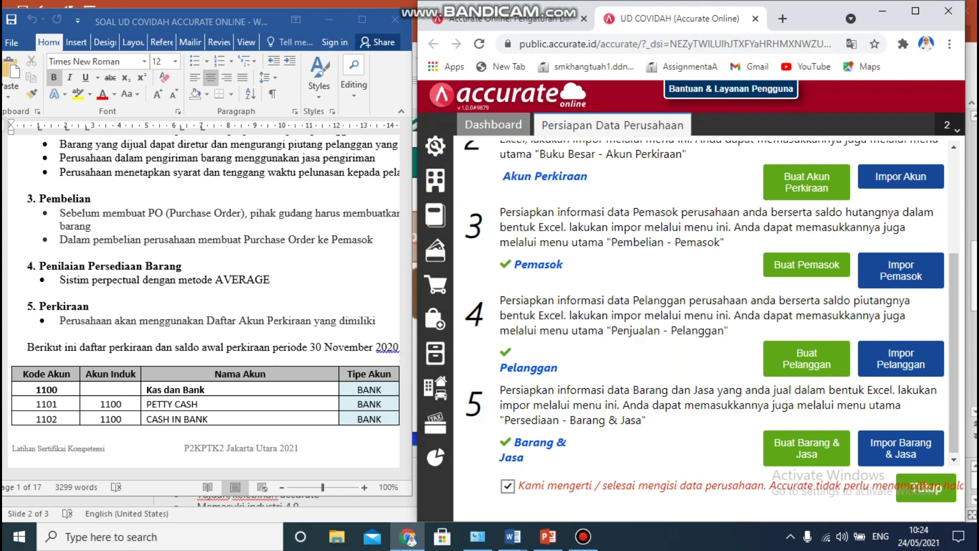
Tick 'Kami mengerti / selesai mengisi data perusahaan' and close the company data setup checklist.
{"action": "double_click", "coordinate": [508, 486]}
{"action": "left_click", "coordinate": [507, 487]}
{"action": "left_click_drag", "start_coordinate": [774, 12], "coordinate": [760, 1]}
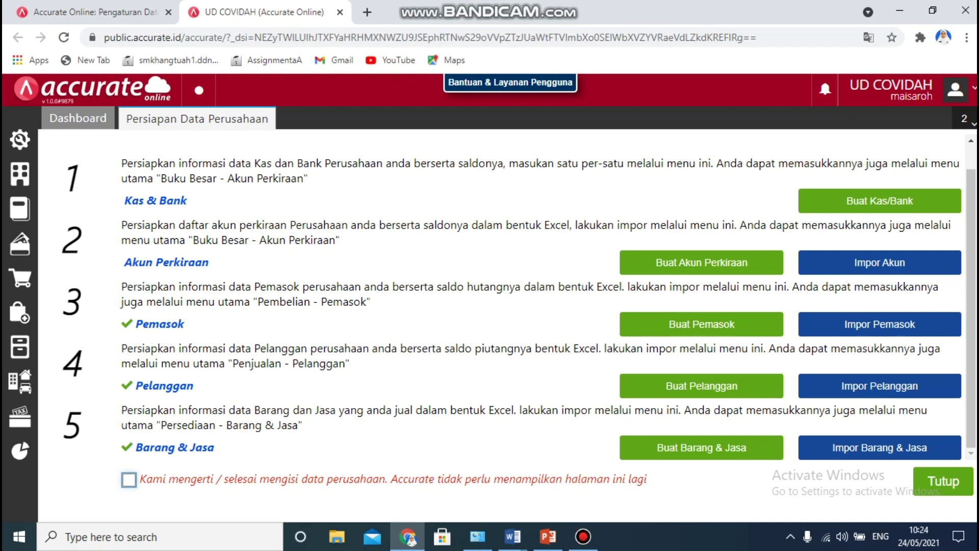
{"action": "left_click", "coordinate": [129, 479]}
{"action": "left_click", "coordinate": [944, 481]}
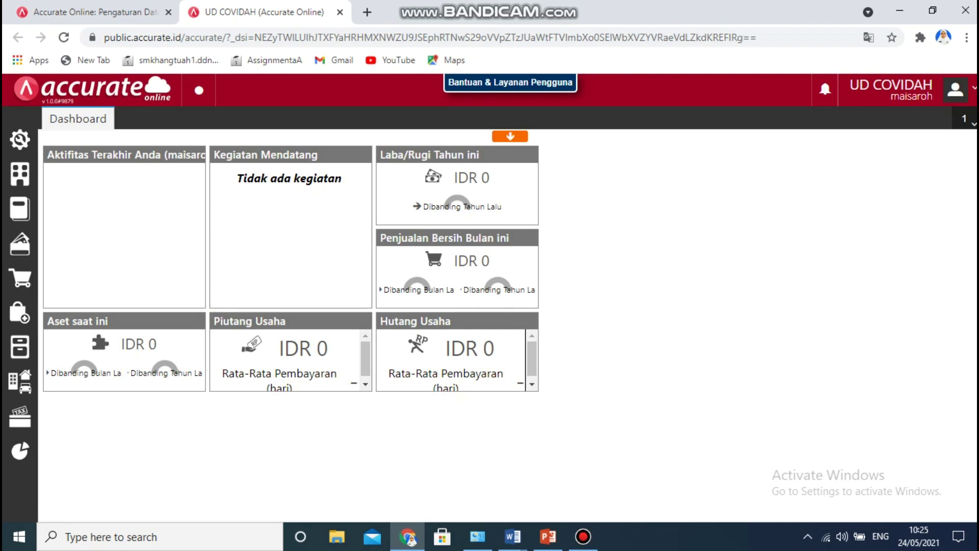
Restore the browser from maximized and place it on the right half, beside the Word document.
{"action": "left_click_drag", "start_coordinate": [574, 8], "coordinate": [691, 26]}
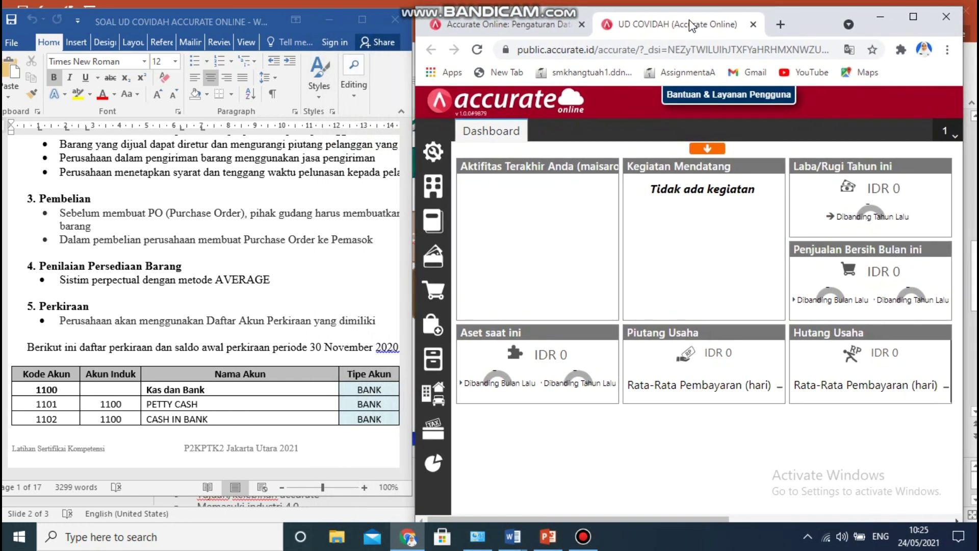
{"action": "left_click_drag", "start_coordinate": [691, 26], "coordinate": [695, 23]}
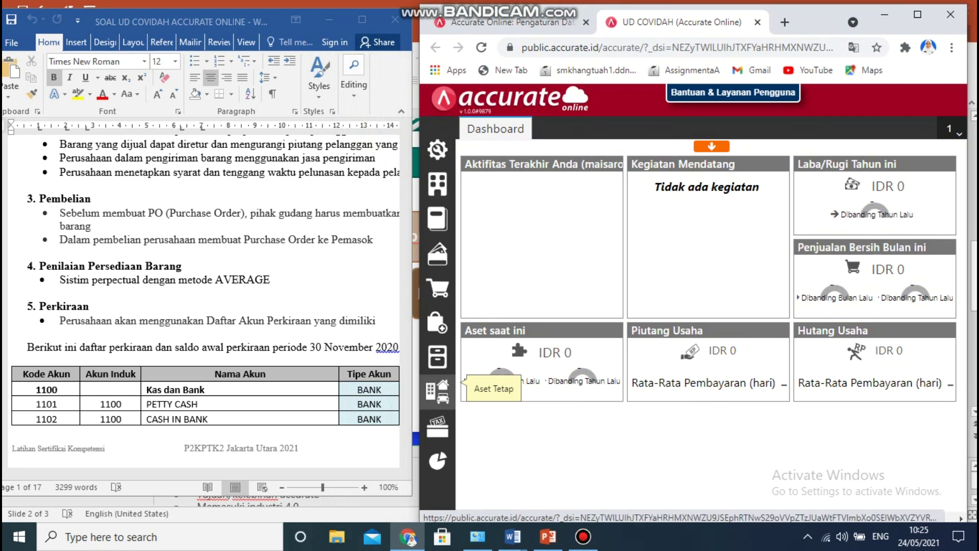
Go to the Aset Tetap list and choose Impor Data > Impor dari Excel.
{"action": "left_click", "coordinate": [438, 391]}
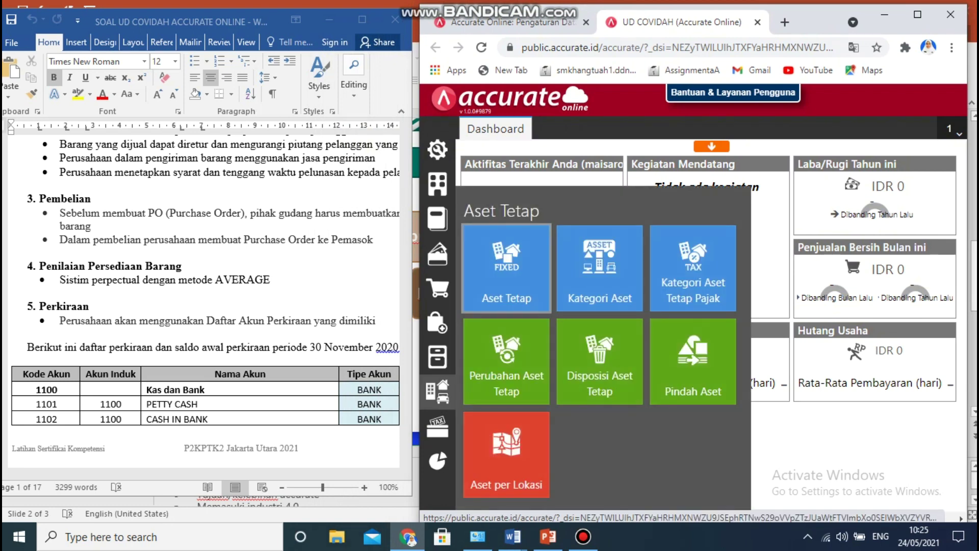
{"action": "left_click", "coordinate": [507, 268]}
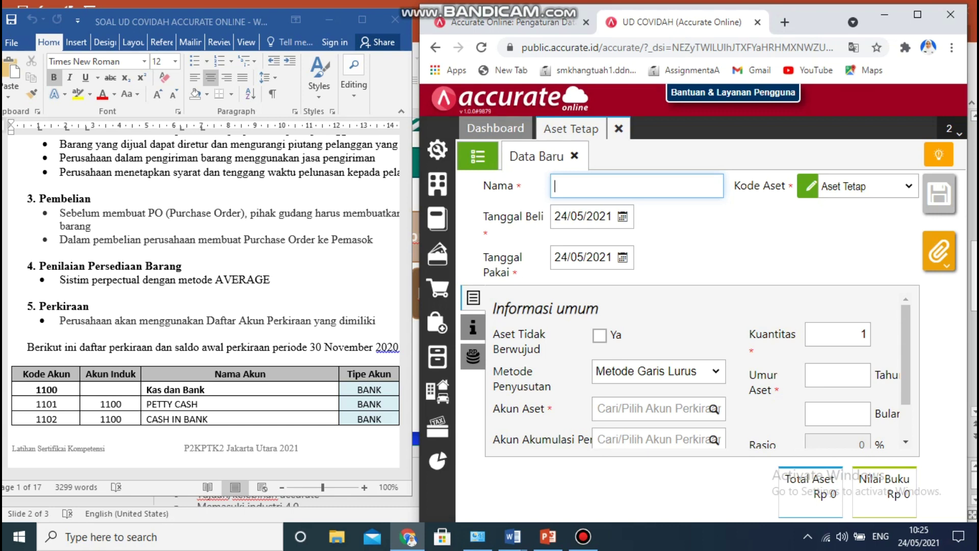
{"action": "left_click", "coordinate": [478, 156]}
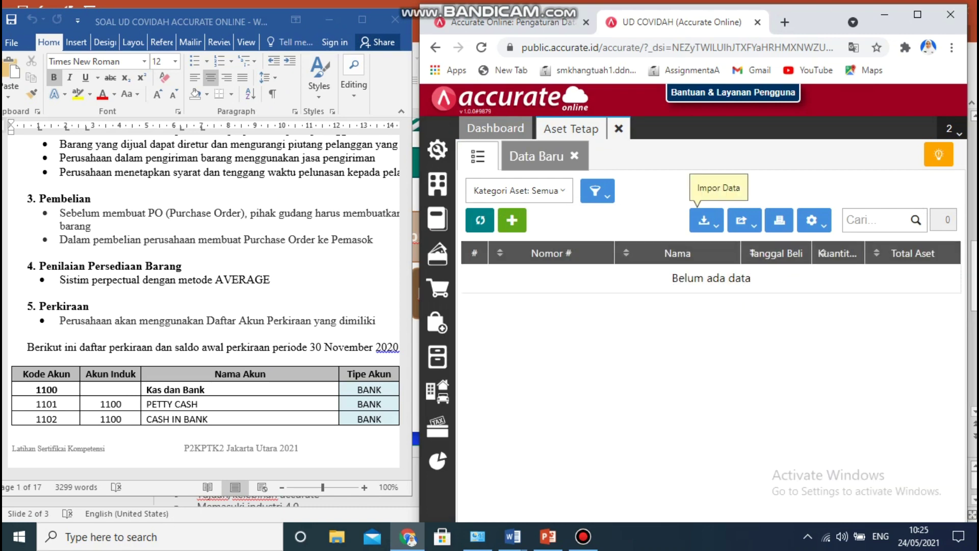
{"action": "left_click", "coordinate": [706, 221]}
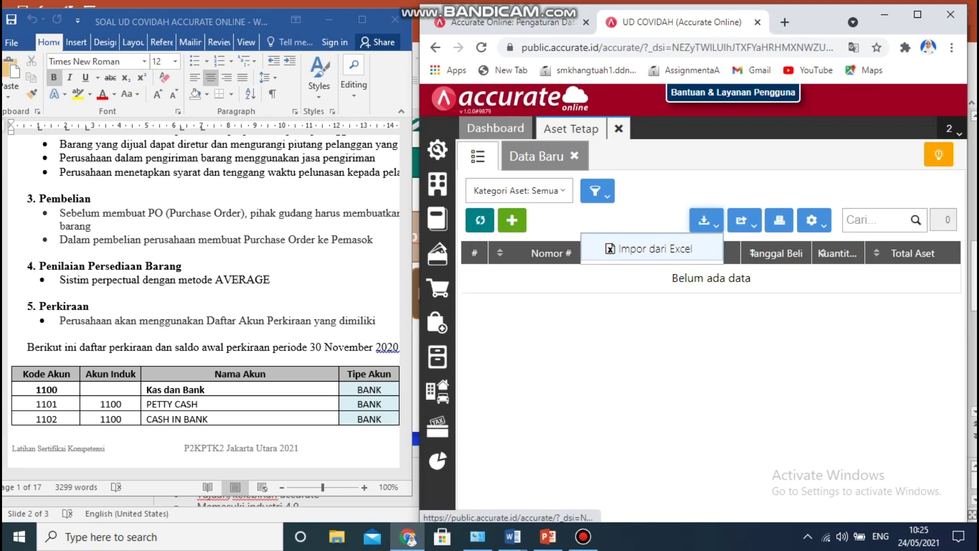
{"action": "left_click", "coordinate": [656, 248]}
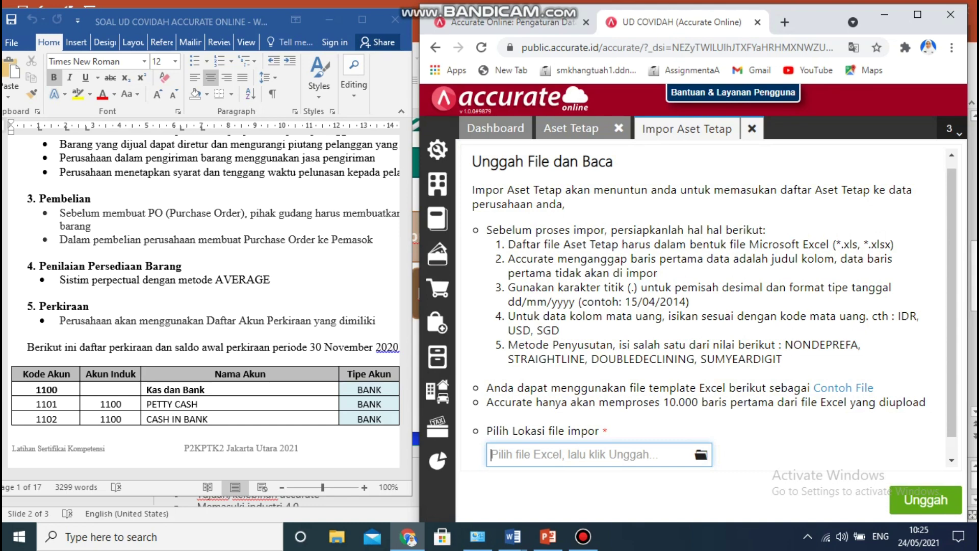
Import fixed assets from '5. DAFTAR ASSET TETAP UD COVIDAH', adding FA-02 at 72.000.000, then close the list.
{"action": "left_click", "coordinate": [702, 454]}
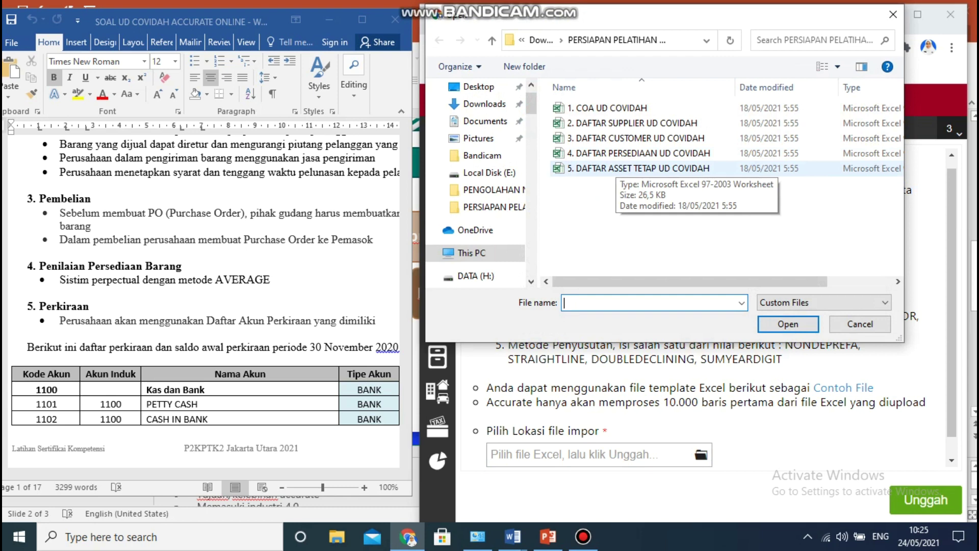
{"action": "left_click", "coordinate": [616, 168]}
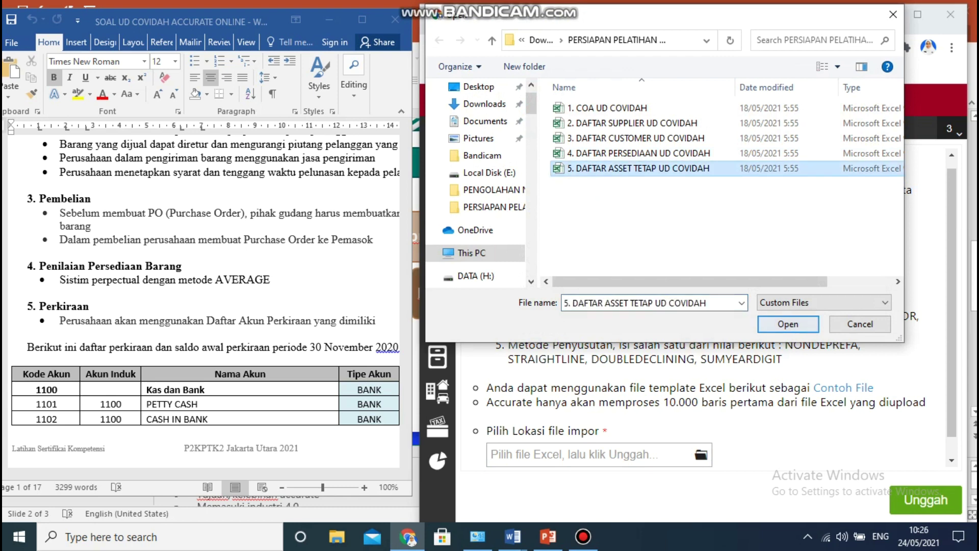
{"action": "left_click", "coordinate": [788, 324]}
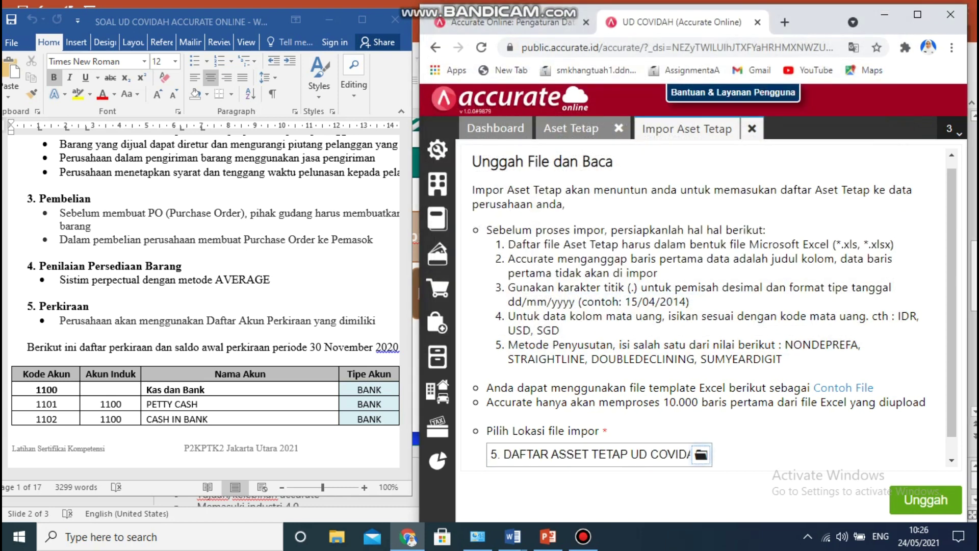
{"action": "left_click", "coordinate": [926, 500]}
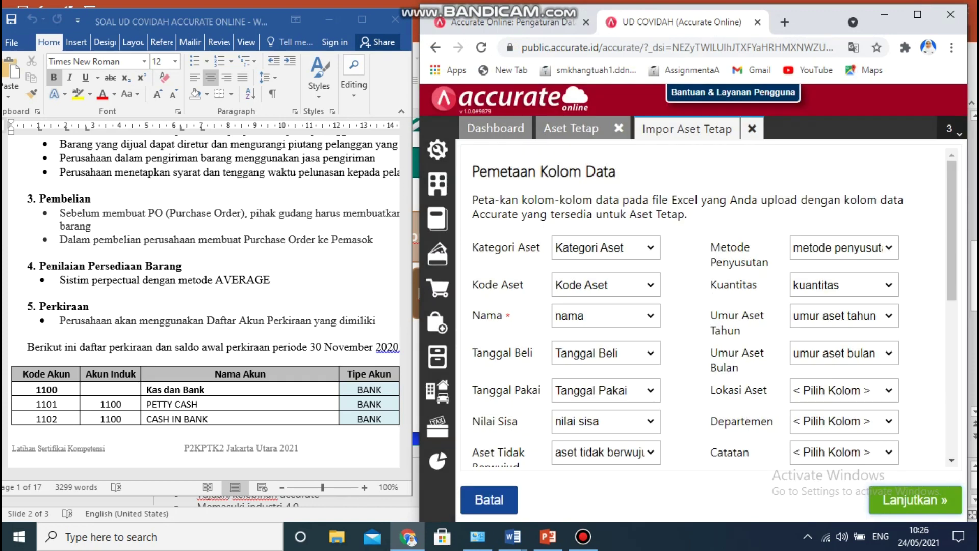
{"action": "left_click", "coordinate": [916, 500]}
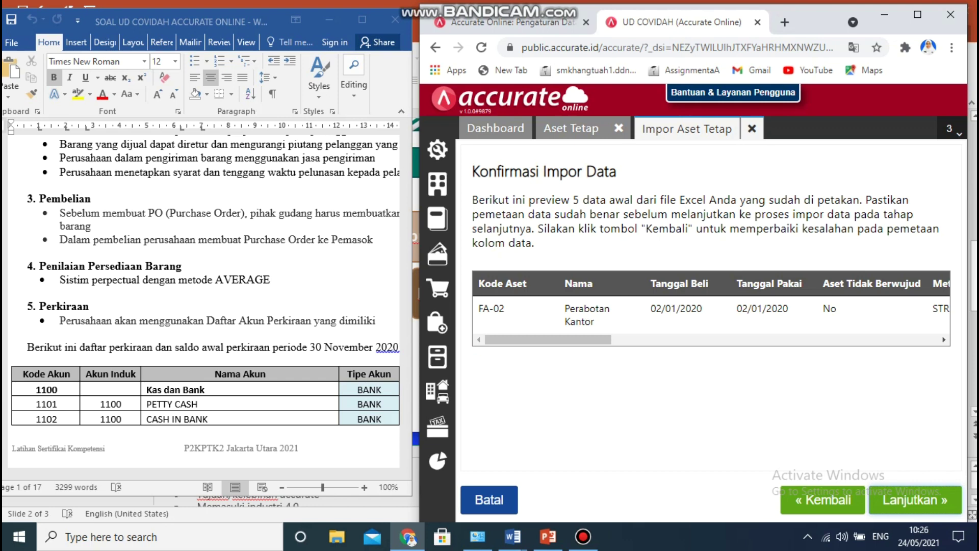
{"action": "left_click", "coordinate": [916, 500]}
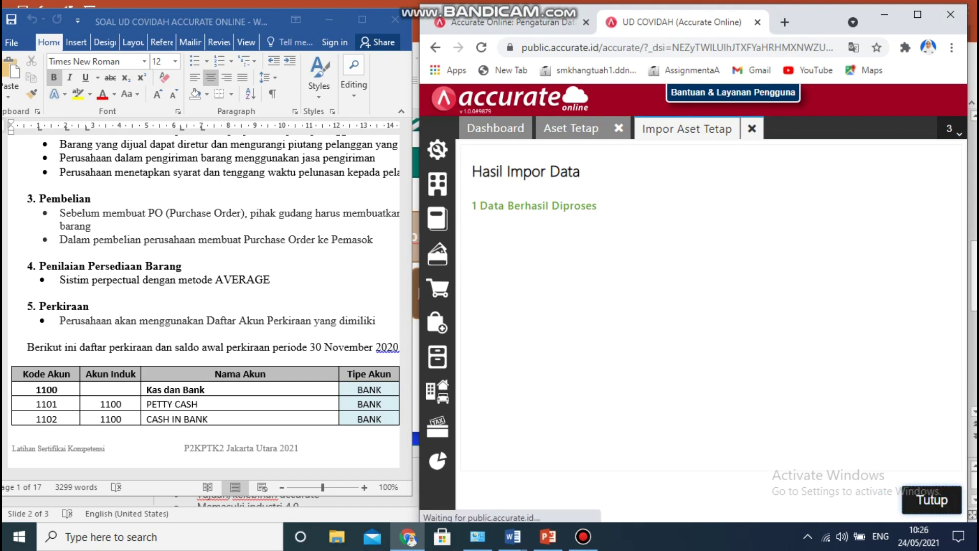
{"action": "left_click", "coordinate": [932, 499]}
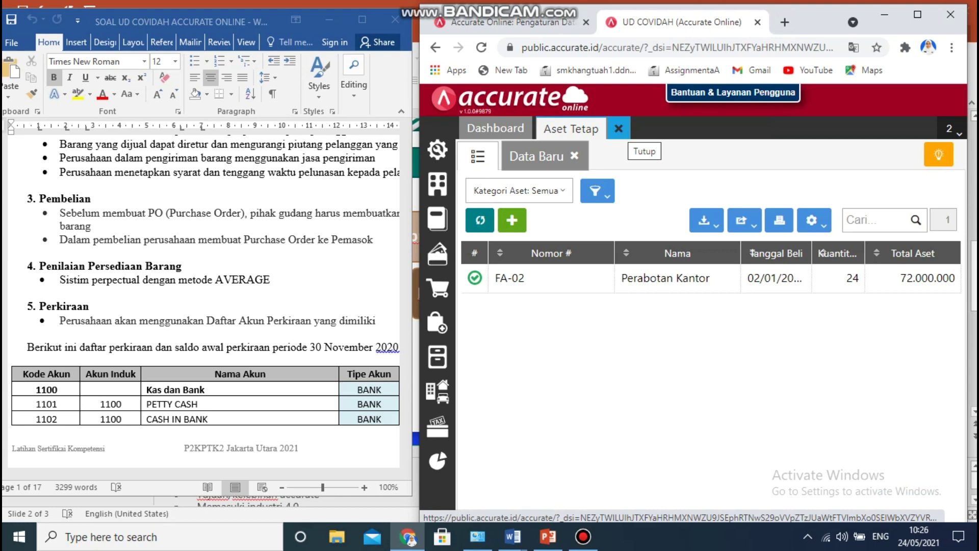
{"action": "left_click", "coordinate": [619, 129]}
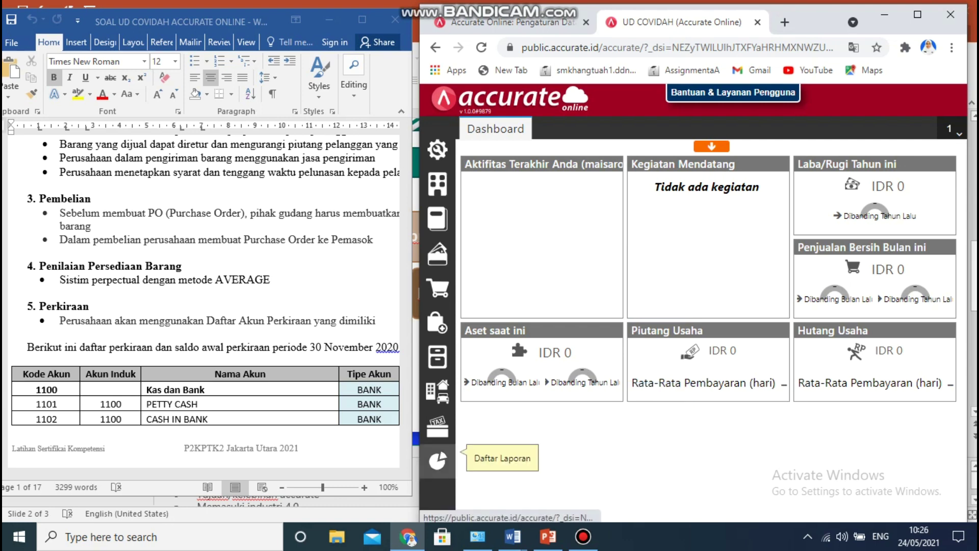
{"action": "left_click", "coordinate": [327, 306]}
{"action": "left_click_drag", "start_coordinate": [170, 473], "coordinate": [217, 474]}
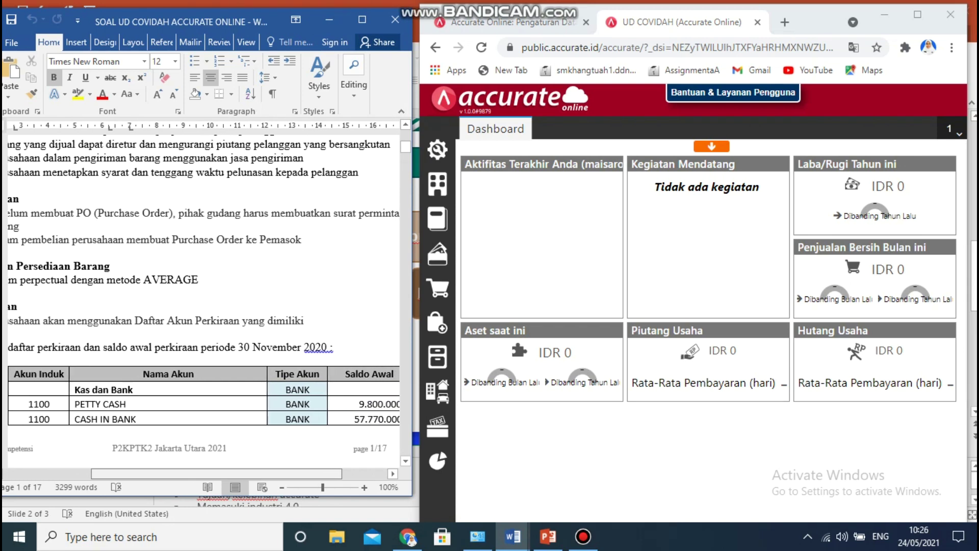
{"action": "left_click_drag", "start_coordinate": [405, 146], "coordinate": [405, 150]}
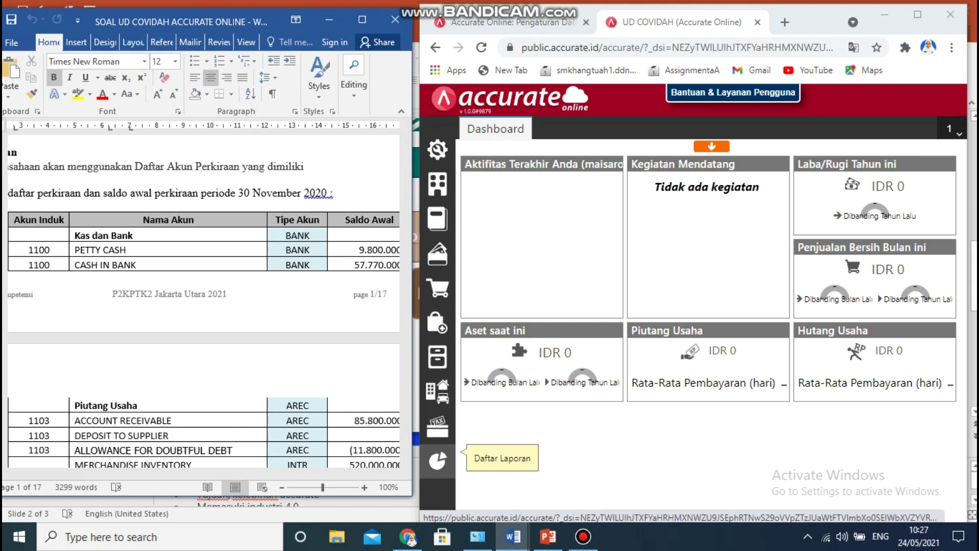
Open the Neraca (Induk Skontro) report from Daftar Laporan > Keuangan.
{"action": "left_click", "coordinate": [437, 461]}
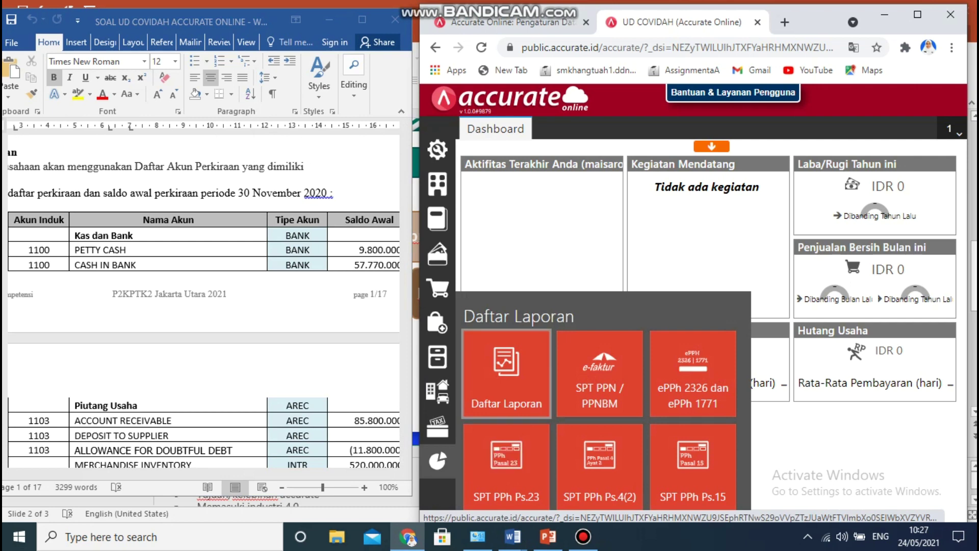
{"action": "left_click", "coordinate": [506, 374]}
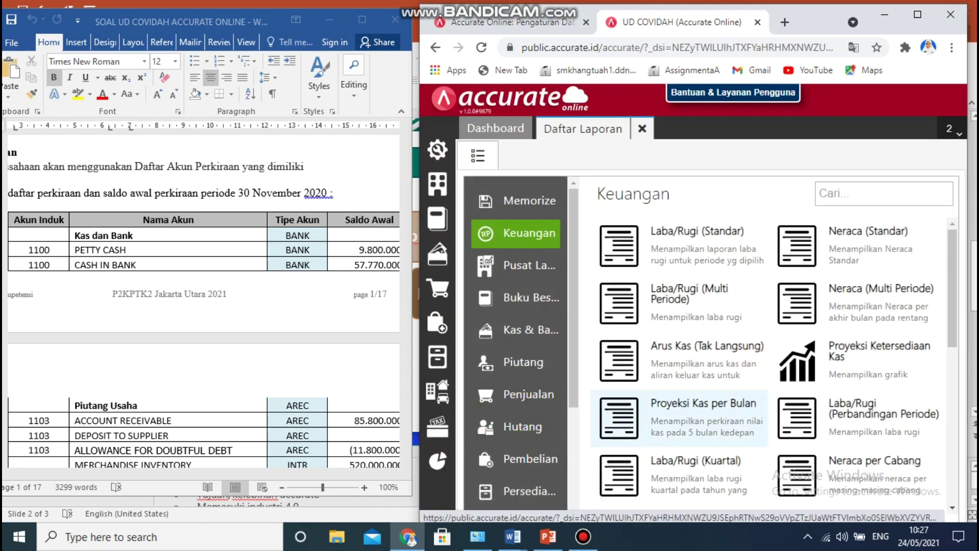
{"action": "scroll", "coordinate": [779, 365], "scroll_direction": "down", "scroll_amount": 3}
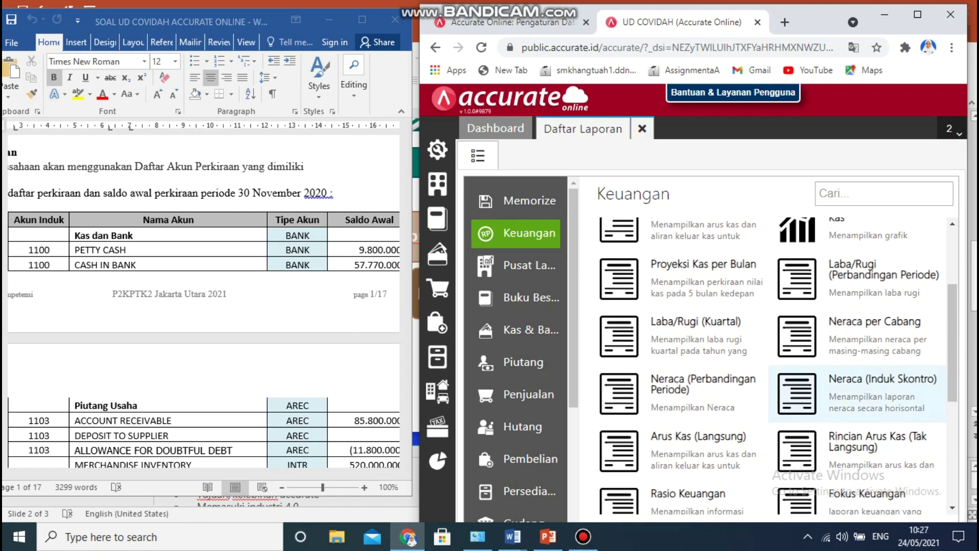
{"action": "left_click", "coordinate": [863, 396]}
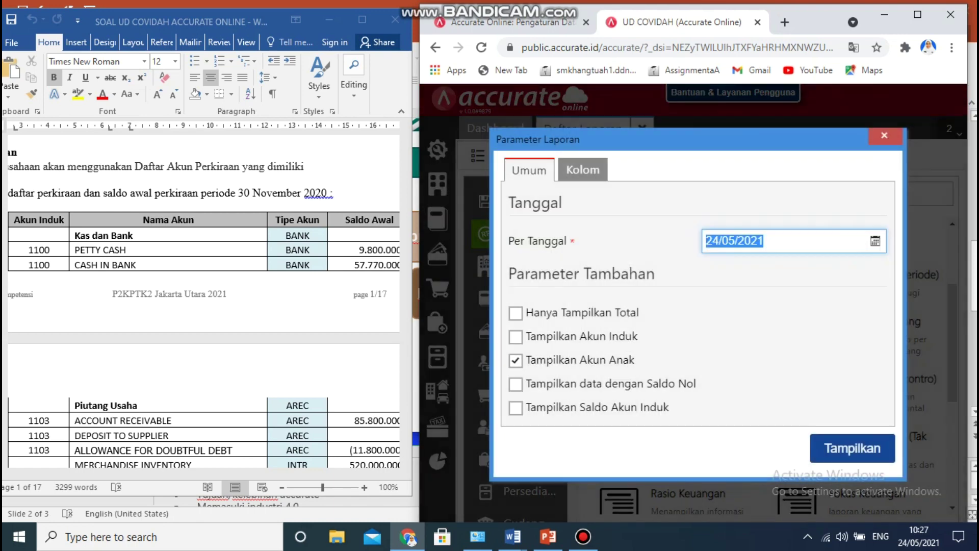
Set Per Tanggal to 30/11/2020, include zero-balance accounts, and display the balance sheet.
{"action": "left_click", "coordinate": [876, 241]}
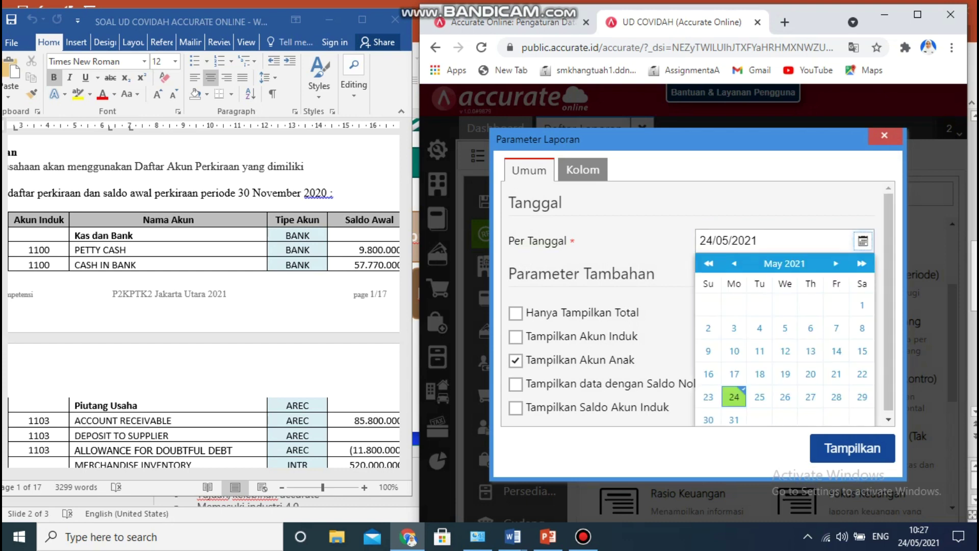
{"action": "left_click", "coordinate": [785, 264]}
{"action": "left_click", "coordinate": [792, 263]}
{"action": "left_click", "coordinate": [859, 294]}
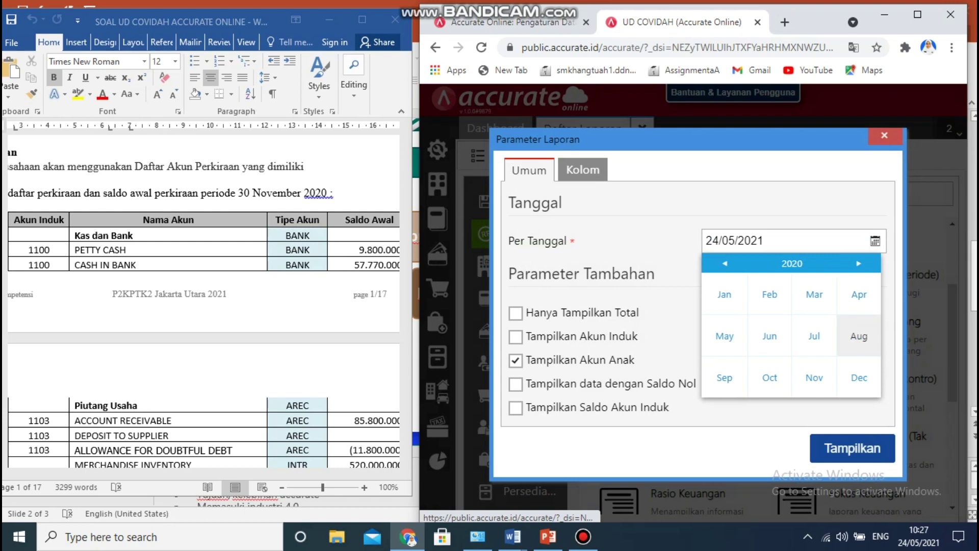
{"action": "left_click", "coordinate": [814, 378]}
{"action": "left_click", "coordinate": [741, 396]}
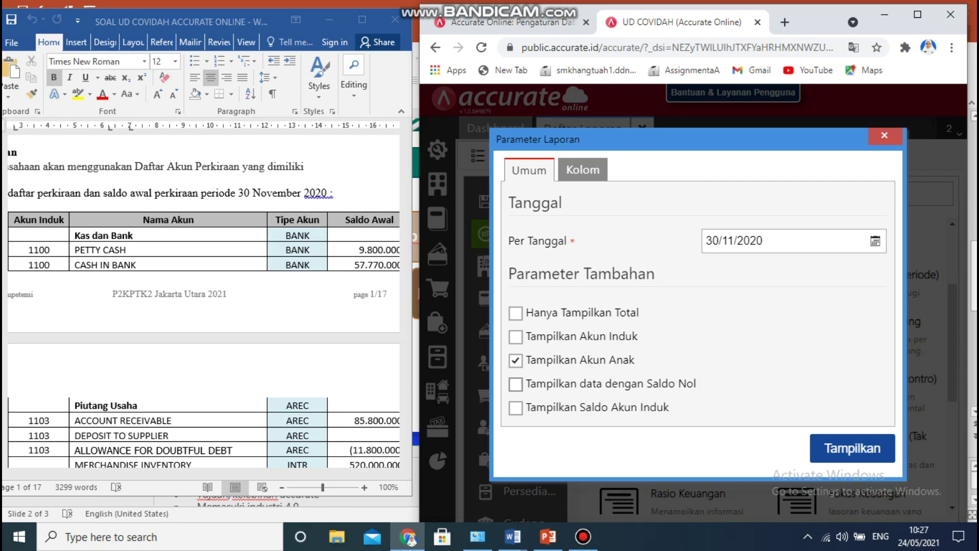
{"action": "left_click", "coordinate": [516, 385]}
{"action": "left_click", "coordinate": [852, 448]}
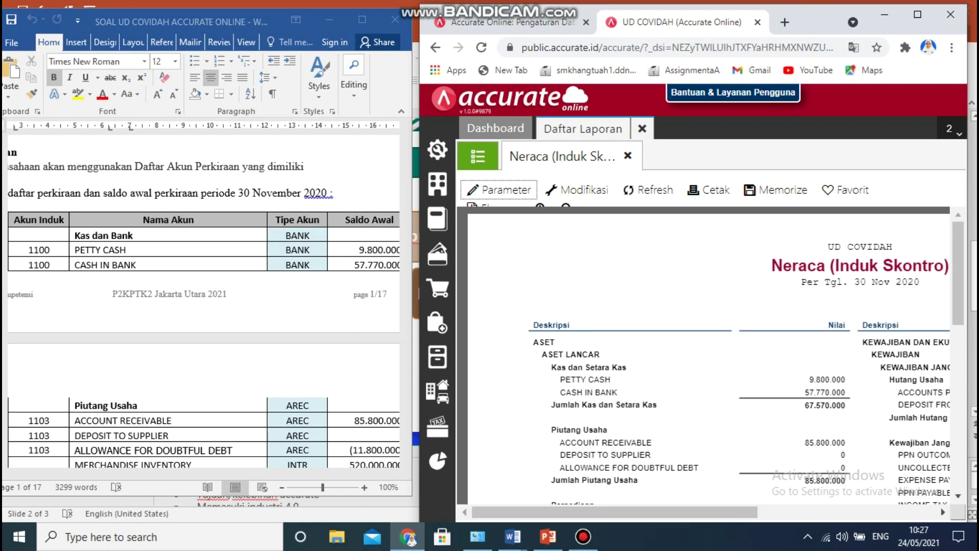
{"action": "left_click_drag", "start_coordinate": [958, 272], "coordinate": [958, 393]}
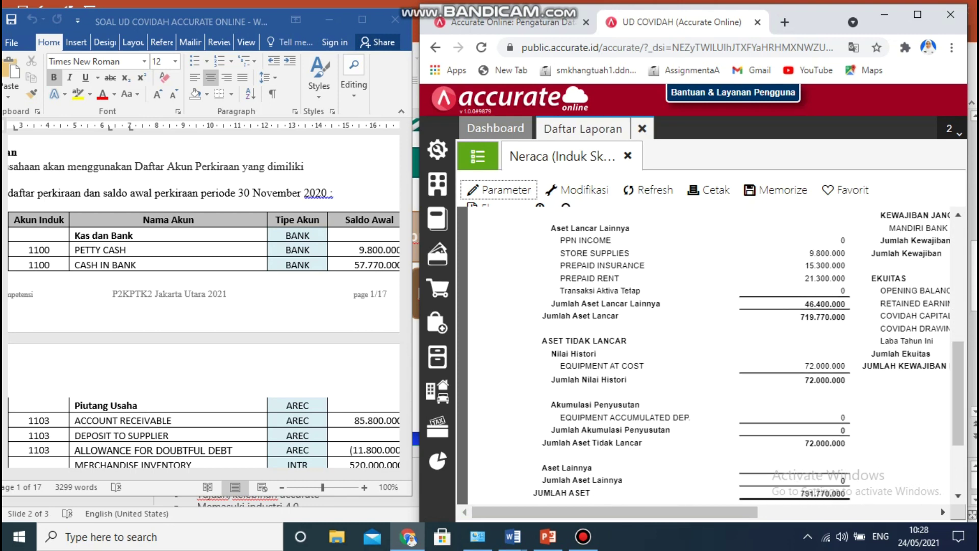
{"action": "left_click", "coordinate": [367, 296]}
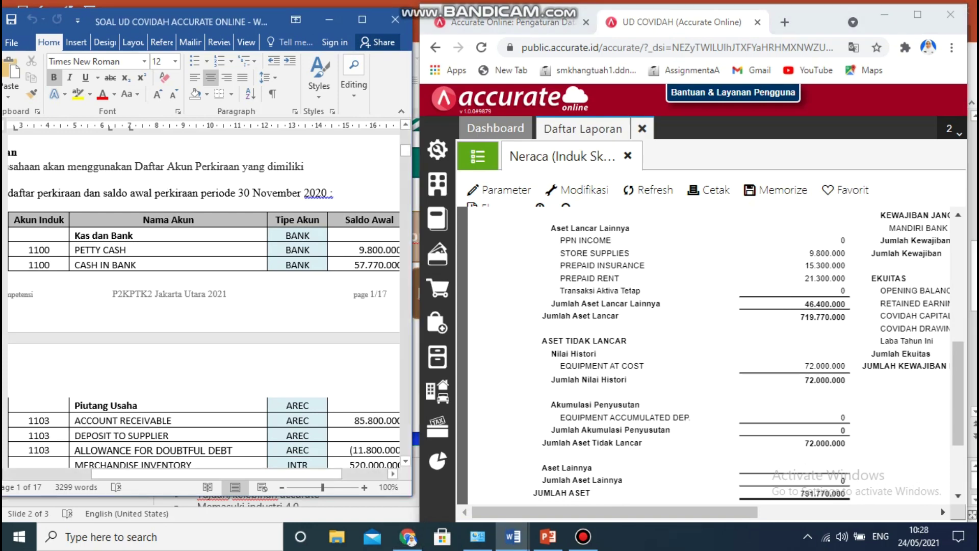
{"action": "left_click_drag", "start_coordinate": [406, 149], "coordinate": [406, 154]}
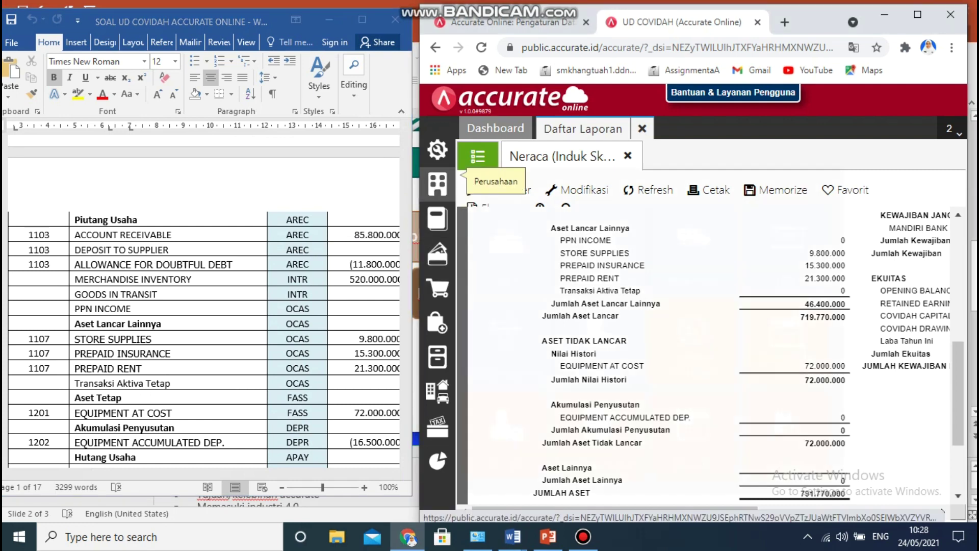
Open Proses Akhir Bulan from the Perusahaan menu.
{"action": "left_click", "coordinate": [437, 183]}
{"action": "key", "text": "Right"}
{"action": "key", "text": "Right"}
{"action": "key", "text": "Down"}
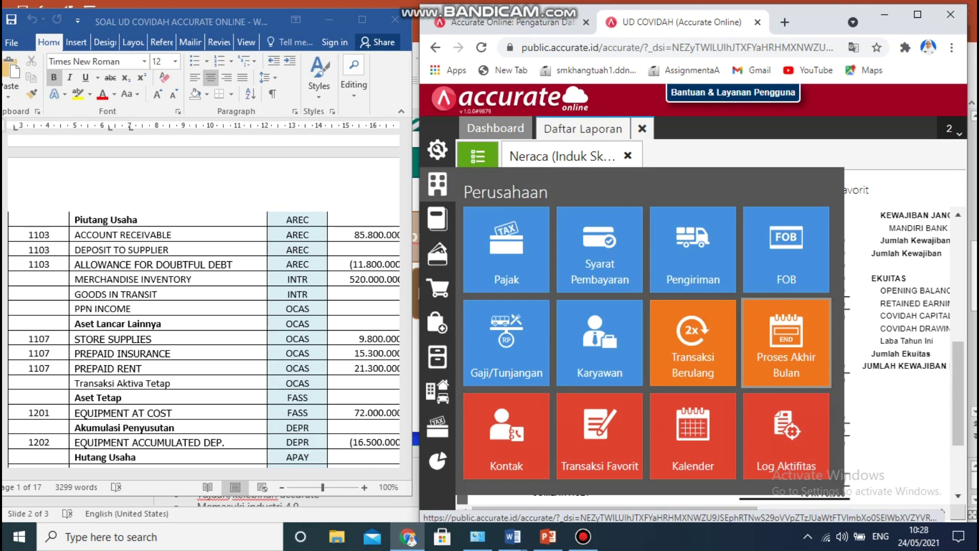
{"action": "key", "text": "Return"}
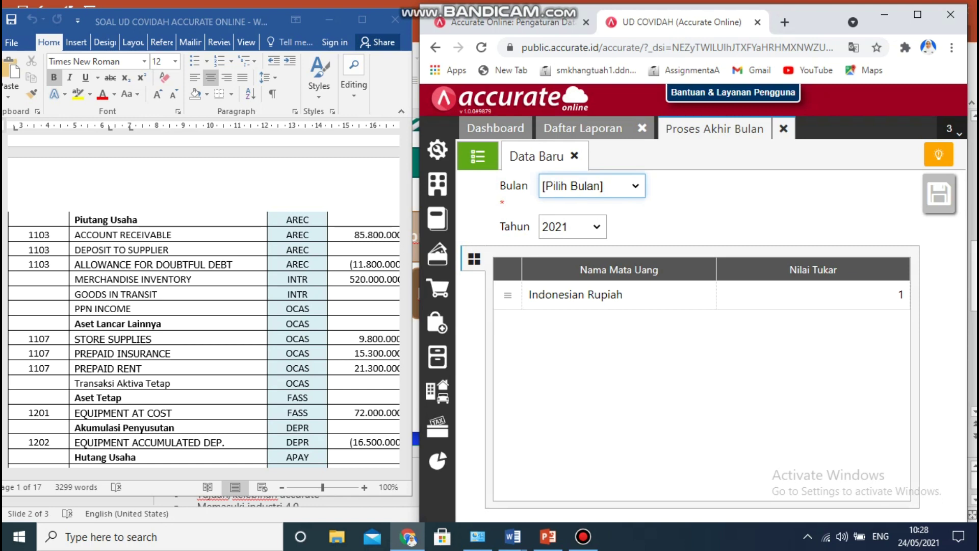
Run the month-end process for November 2020, save it, and close the form.
{"action": "key", "text": "space"}
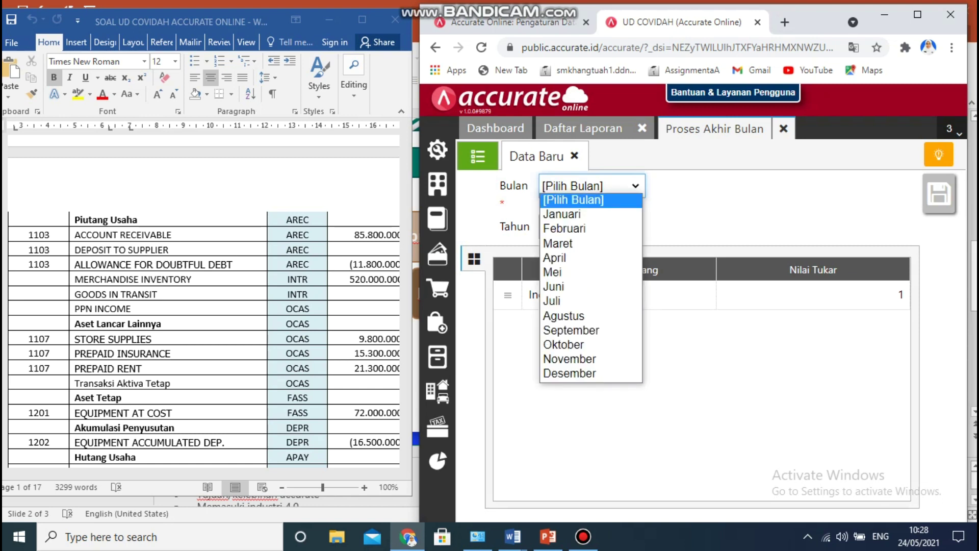
{"action": "key", "text": "Down"}
{"action": "key", "text": "Down"}
{"action": "key", "text": "Down"}
{"action": "key", "text": "Down"}
{"action": "key", "text": "Down"}
{"action": "key", "text": "Down"}
{"action": "key", "text": "Down"}
{"action": "key", "text": "Down"}
{"action": "key", "text": "Down"}
{"action": "key", "text": "Down"}
{"action": "key", "text": "Down"}
{"action": "key", "text": "Return"}
{"action": "key", "text": "Tab"}
{"action": "key", "text": "space"}
{"action": "key", "text": "Up"}
{"action": "key", "text": "Return"}
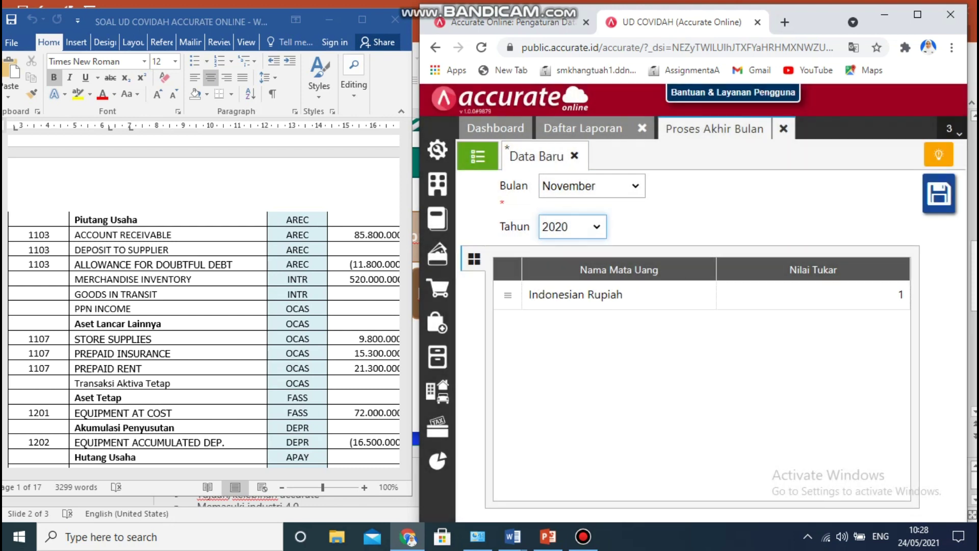
{"action": "left_click", "coordinate": [939, 194]}
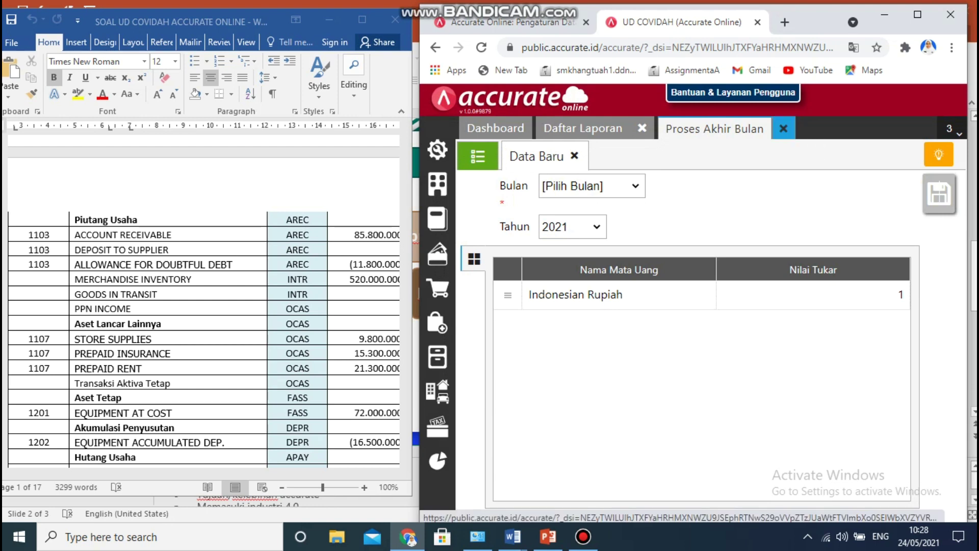
{"action": "left_click", "coordinate": [784, 129]}
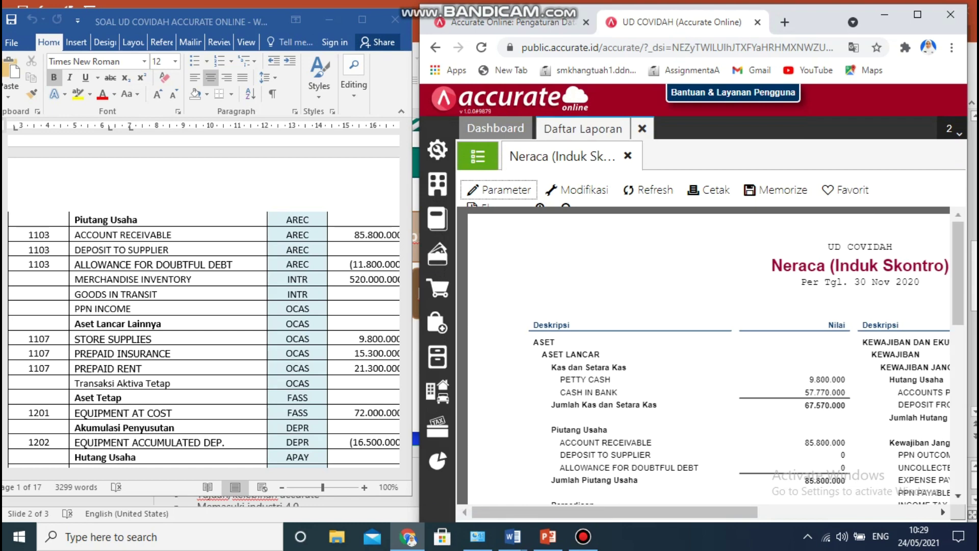
Refresh the Neraca report, confirm equipment depreciation of -16.500.000 under Aset Tidak Lancar, then close Daftar Laporan.
{"action": "left_click", "coordinate": [648, 190]}
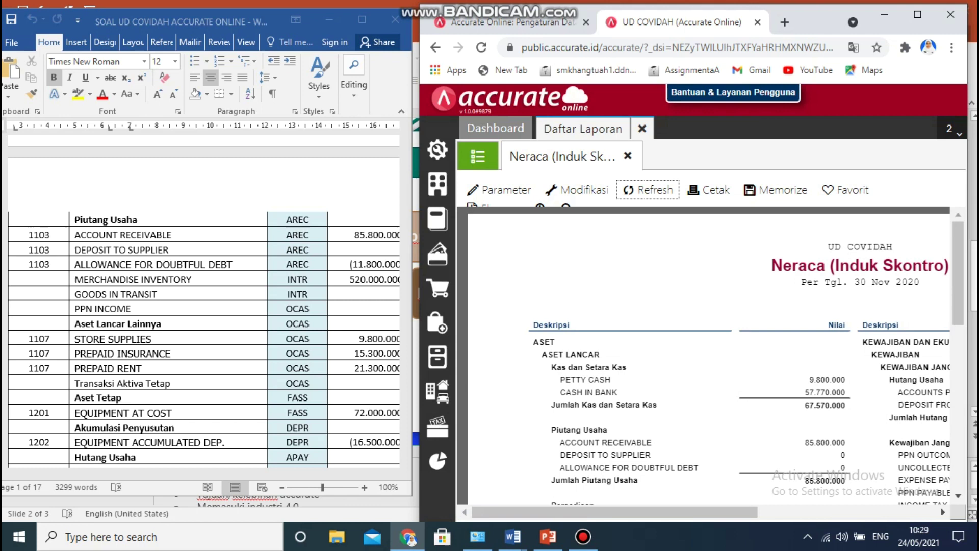
{"action": "scroll", "coordinate": [958, 276], "scroll_direction": "down", "scroll_amount": 4}
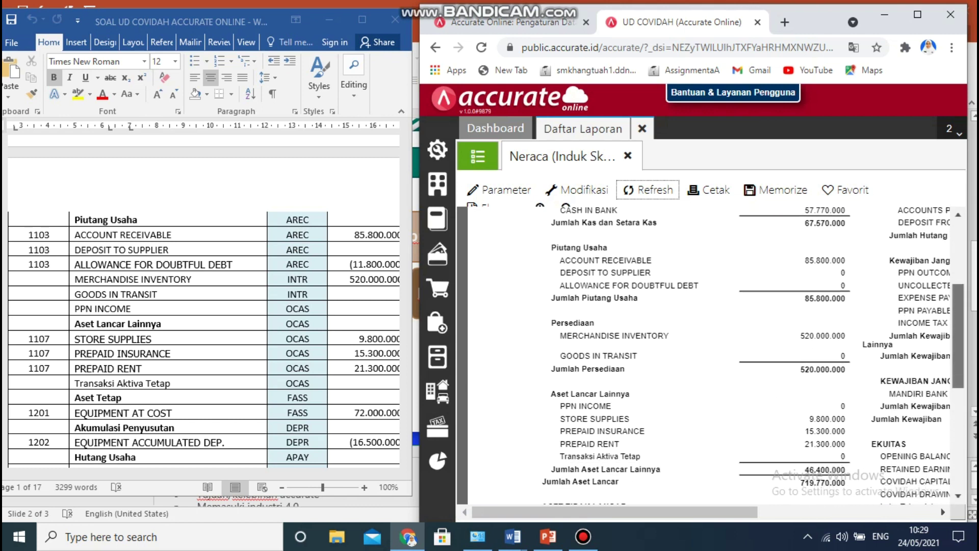
{"action": "scroll", "coordinate": [716, 355], "scroll_direction": "down", "scroll_amount": 3}
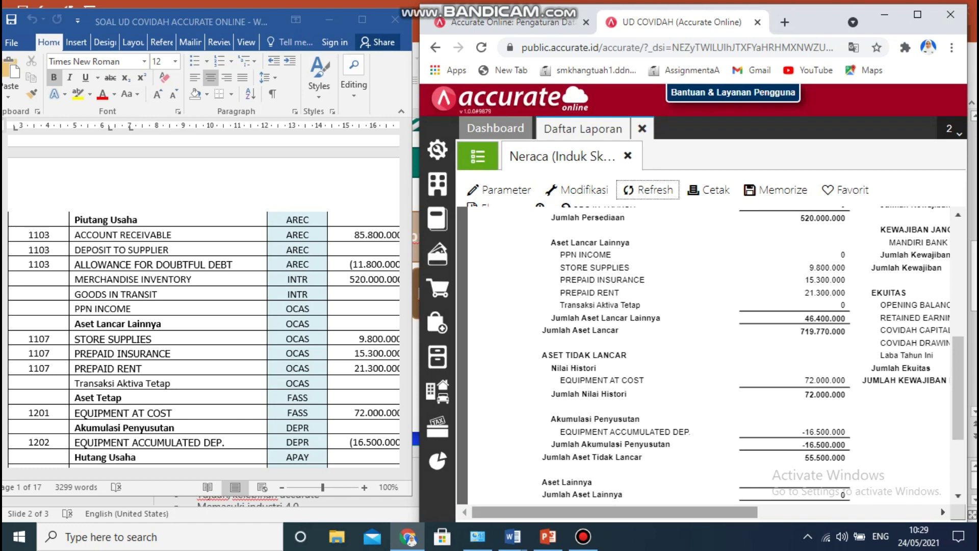
{"action": "left_click_drag", "start_coordinate": [615, 513], "coordinate": [731, 512]}
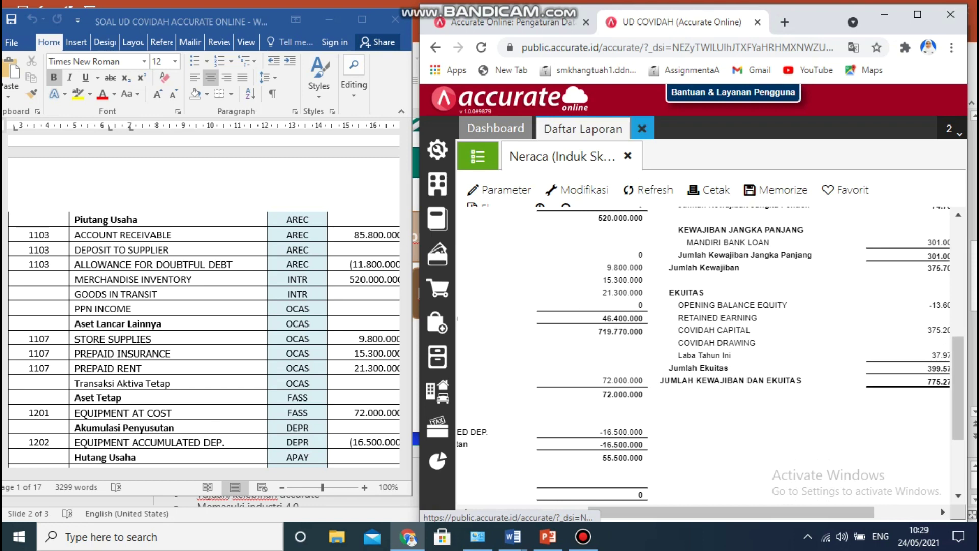
{"action": "left_click", "coordinate": [642, 128]}
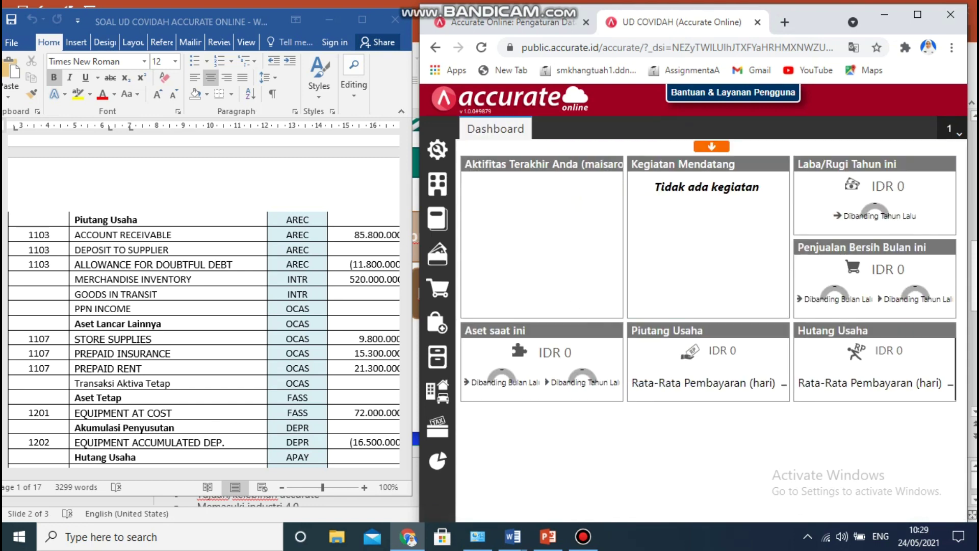